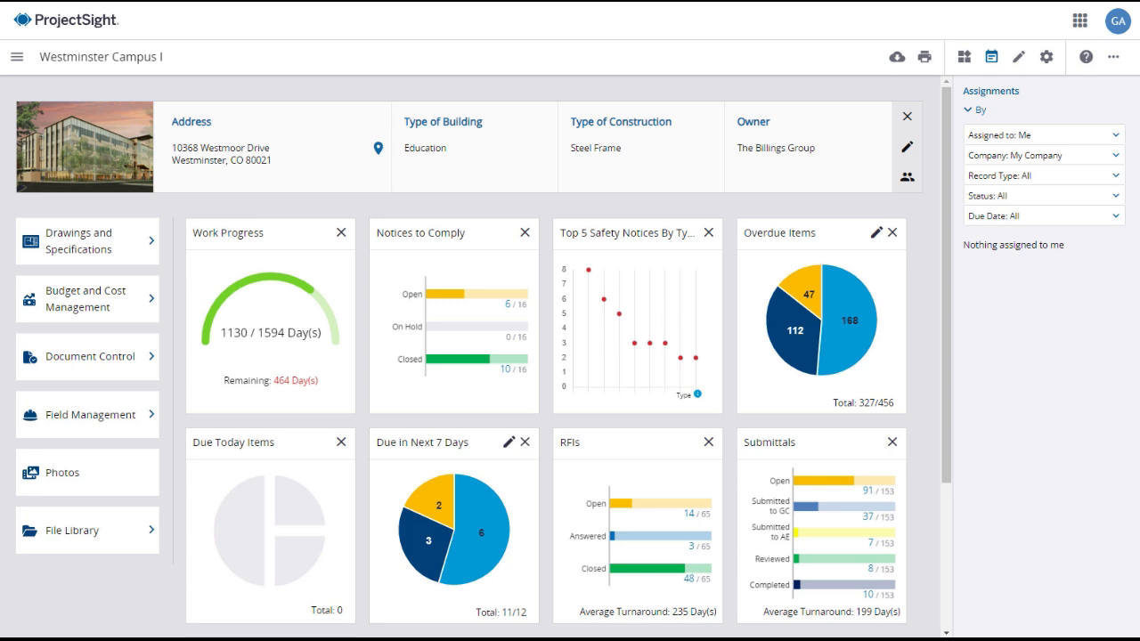
# Open the Checklists section of Field Management for the Westminster Campus I project
pyautogui.click(89, 419)
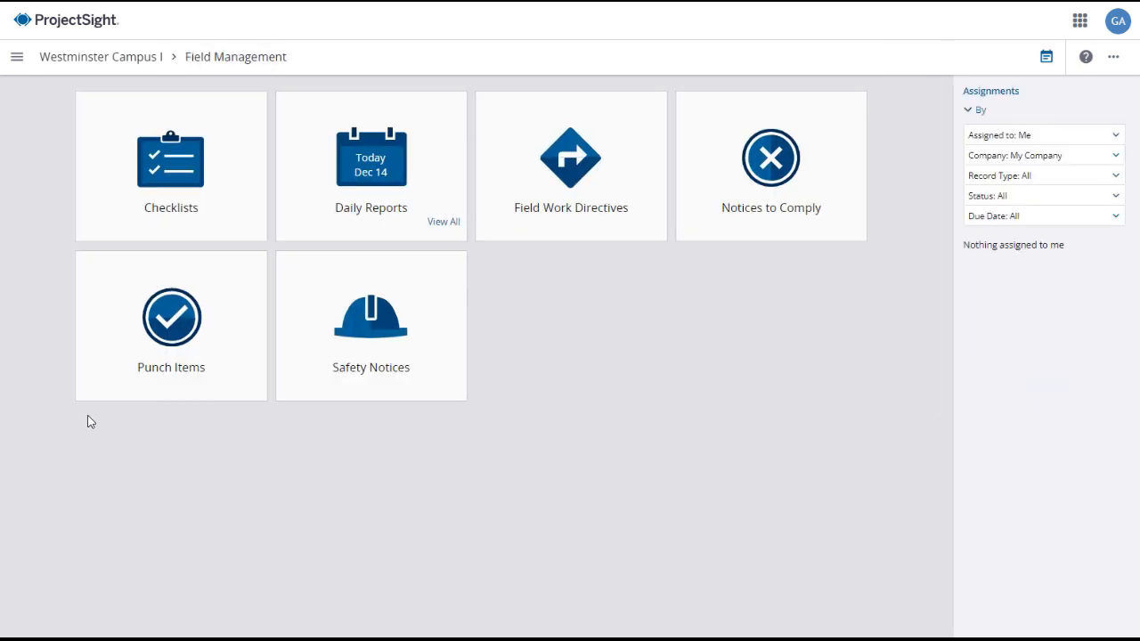
pyautogui.click(114, 211)
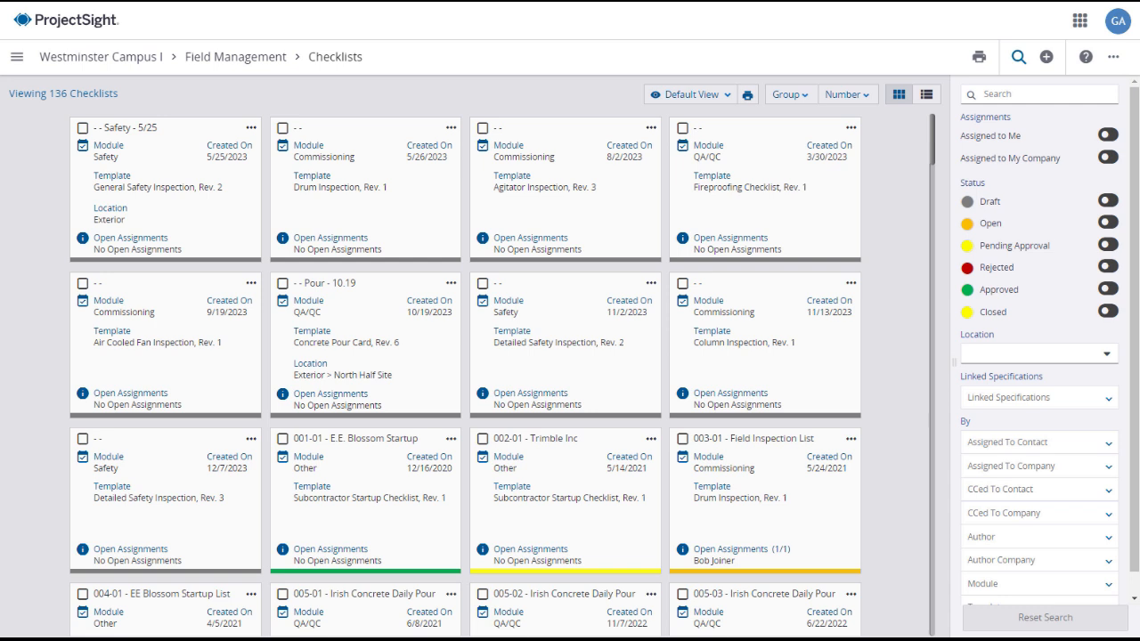
# Review the sorting and grouping options available for the checklist list
pyautogui.click(860, 94)
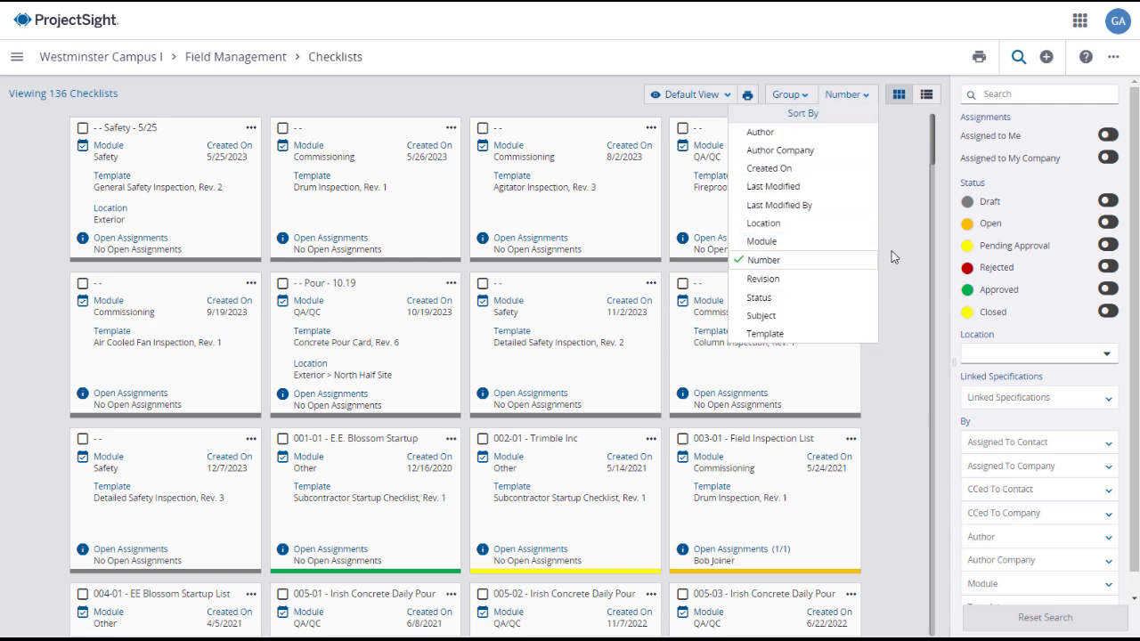
pyautogui.click(785, 94)
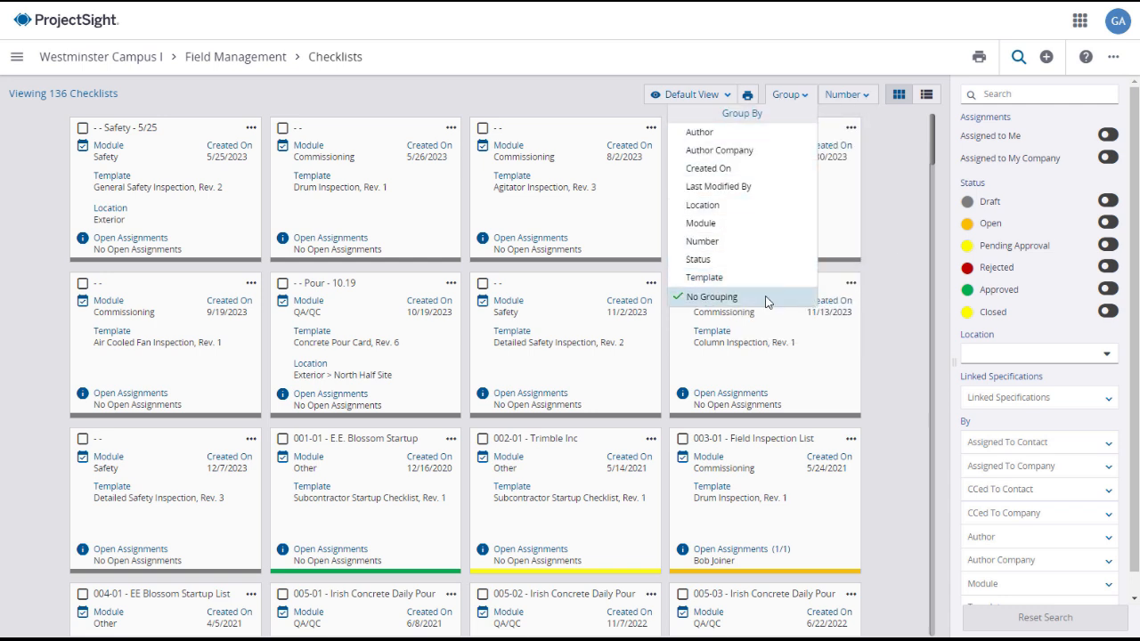
pyautogui.click(905, 306)
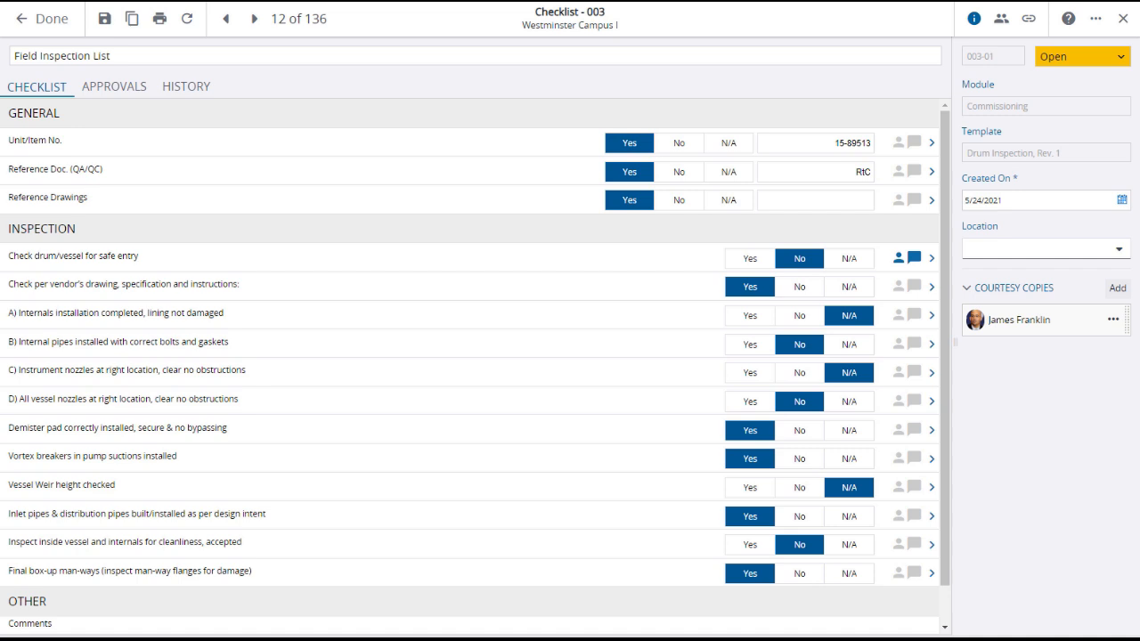
# Examine the Field Inspection List answers, including the comments and assignment on the "Check drum/vessel for safe entry" item
pyautogui.scroll(-1, 944, 491)
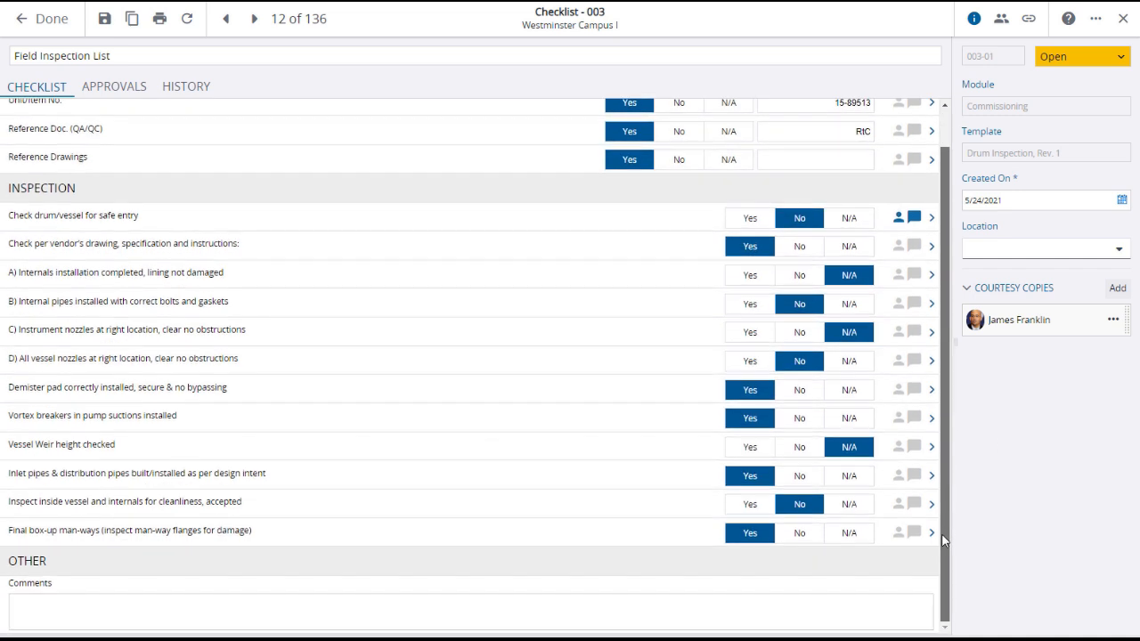
pyautogui.scroll(1, 947, 492)
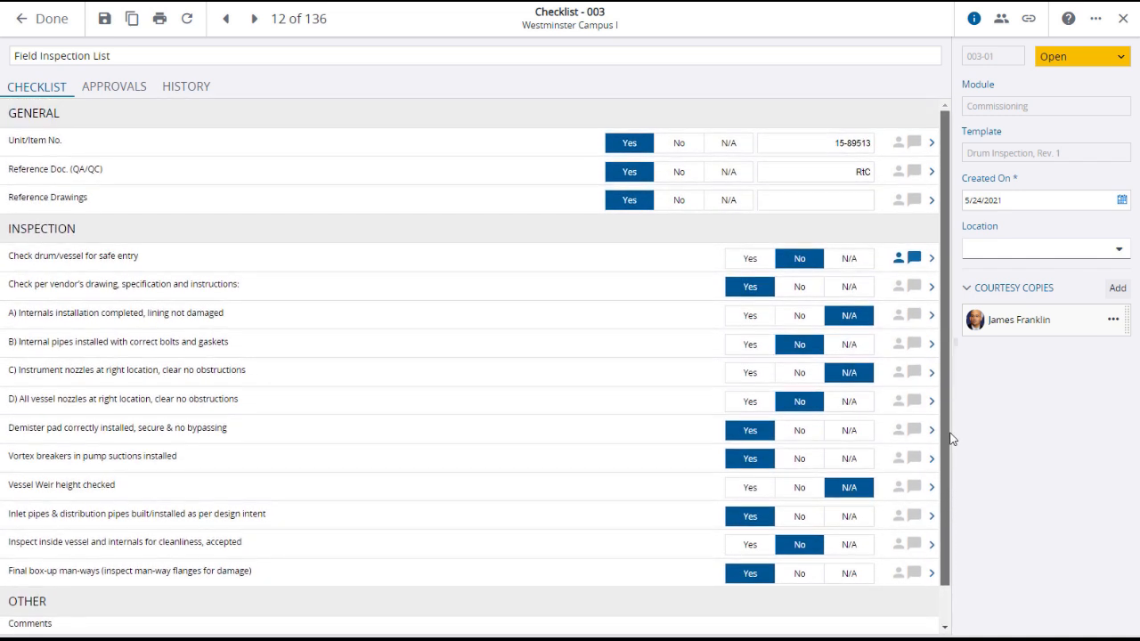
pyautogui.click(932, 260)
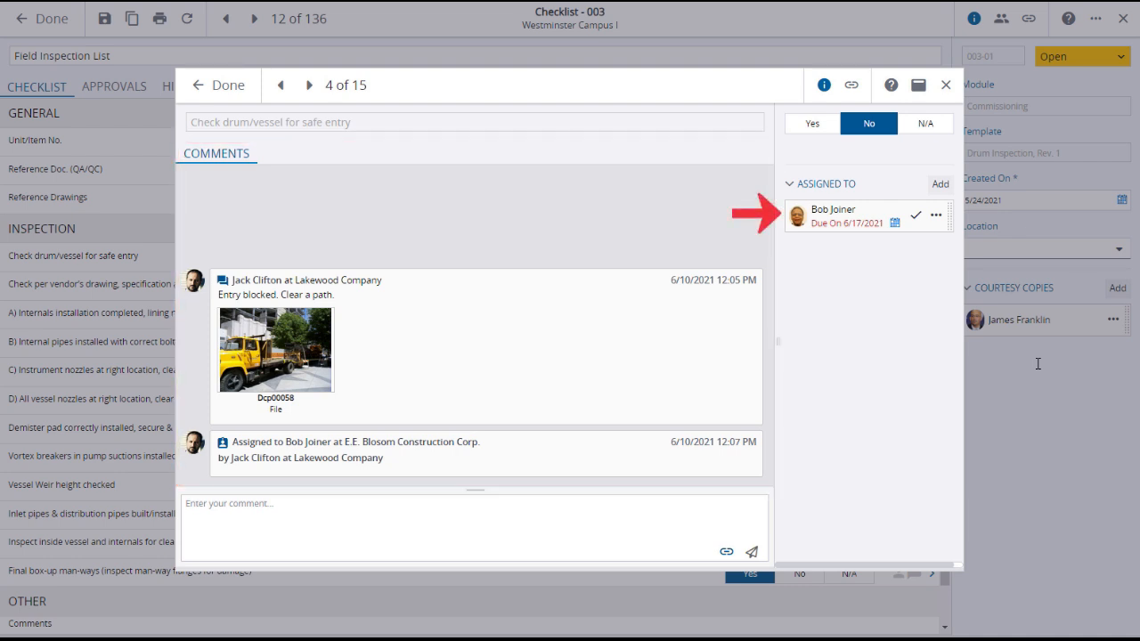
pyautogui.click(245, 514)
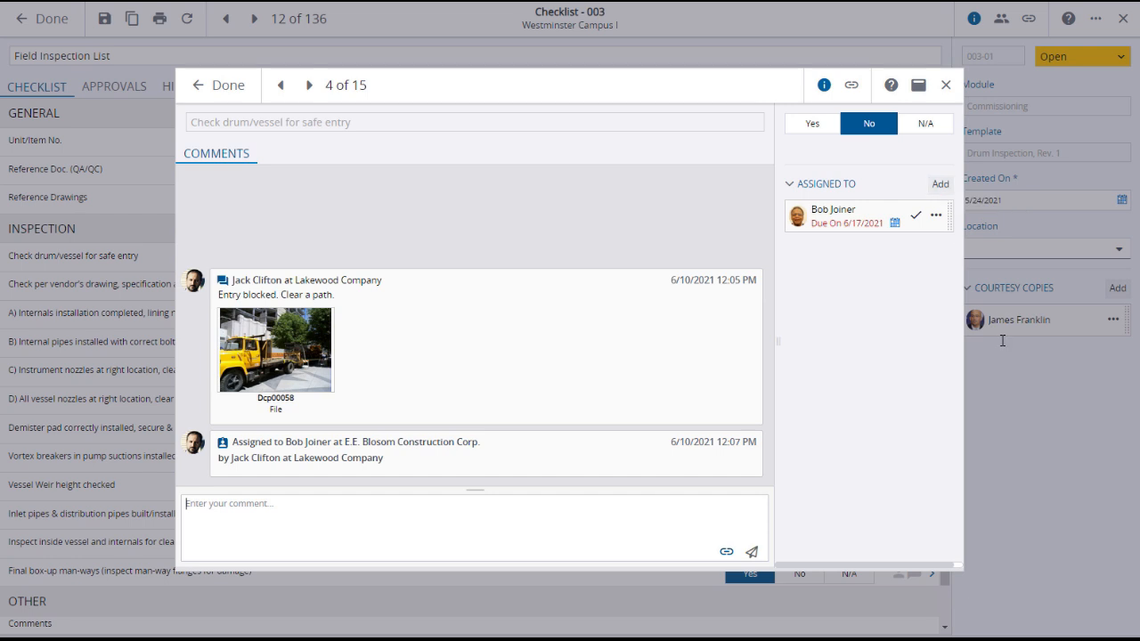
pyautogui.click(236, 94)
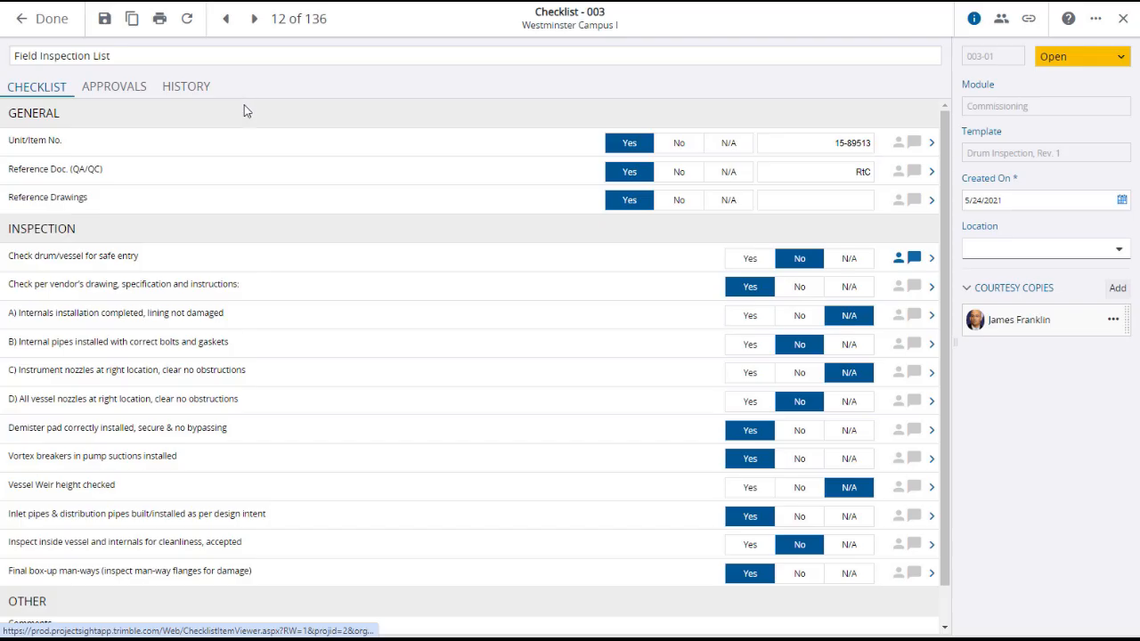
# Review the Field Inspection List's status options and the Project Manager's approval details, then return to the checklist list
pyautogui.click(1120, 59)
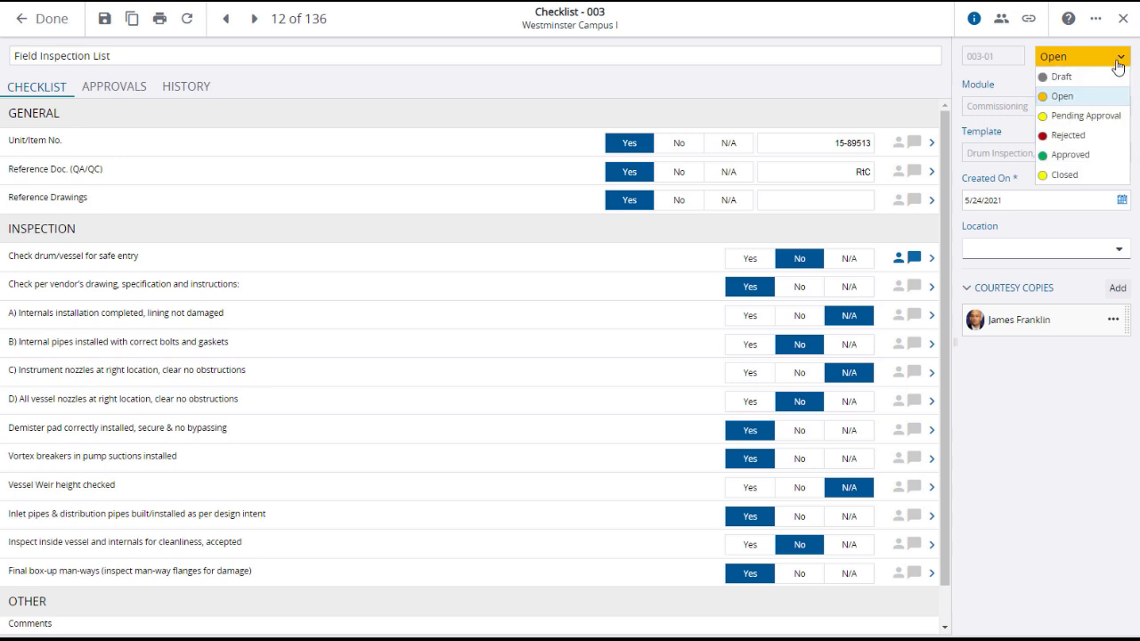
pyautogui.click(1138, 116)
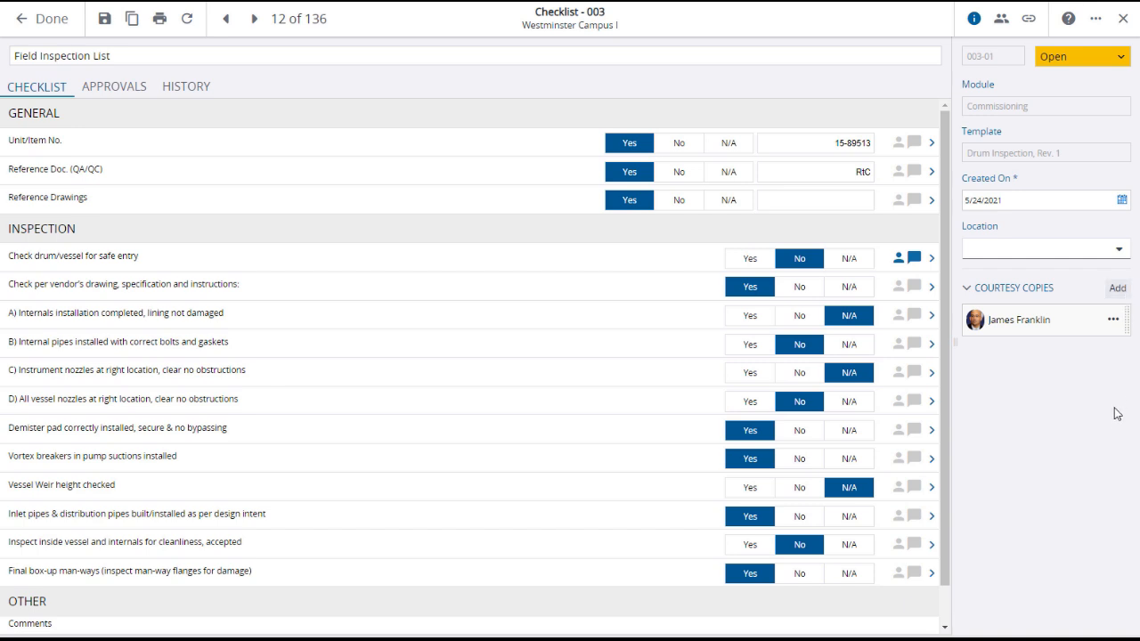
pyautogui.click(129, 90)
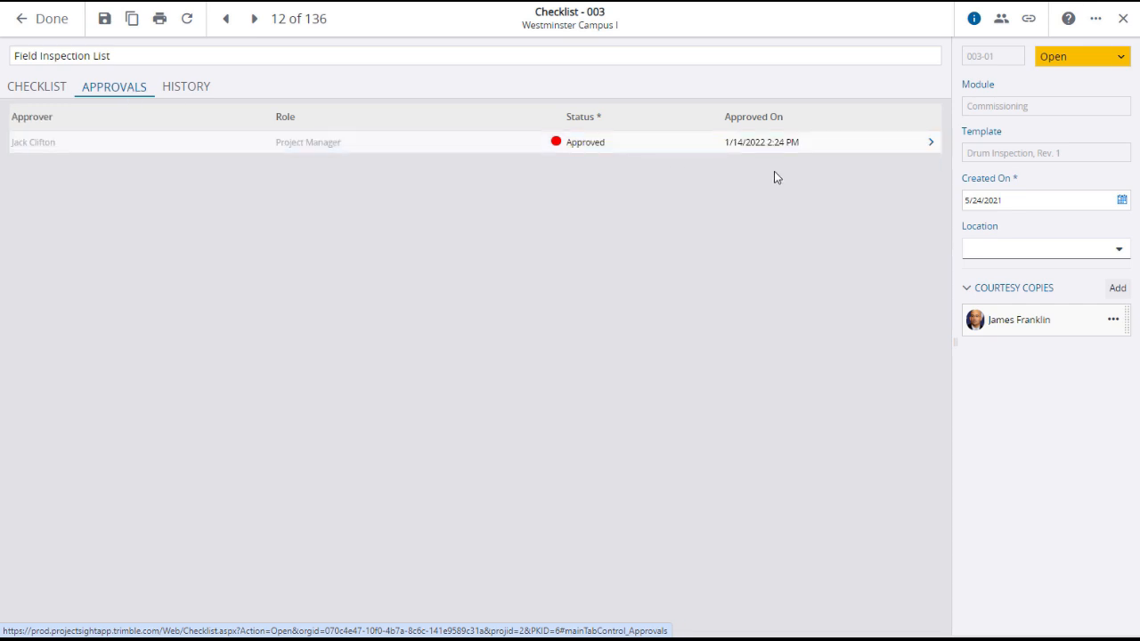
pyautogui.click(931, 145)
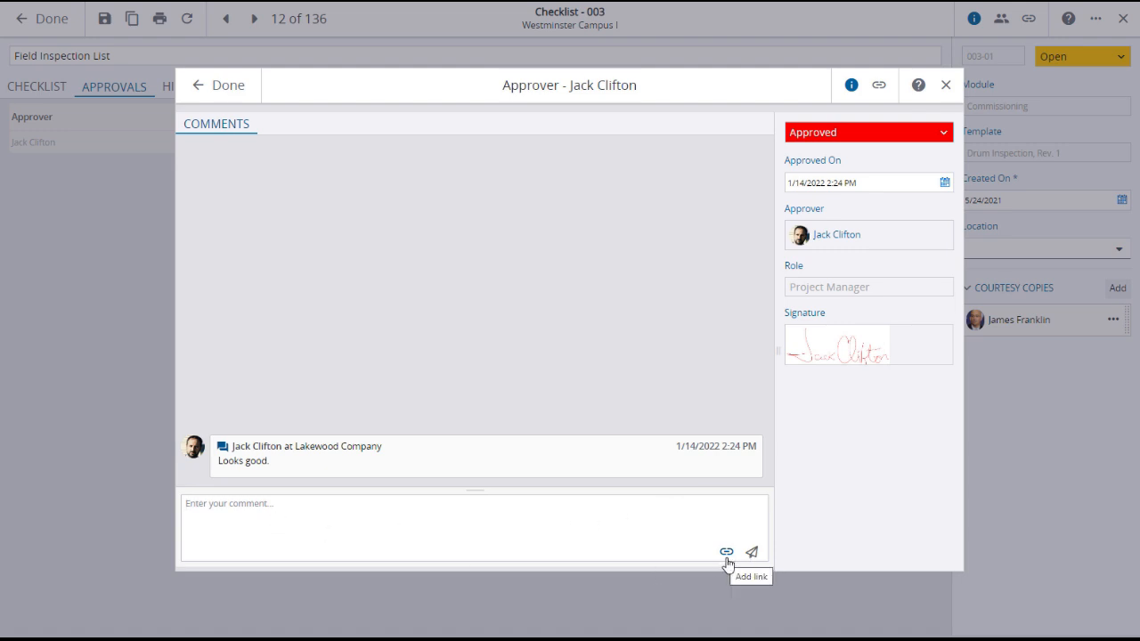
pyautogui.click(238, 90)
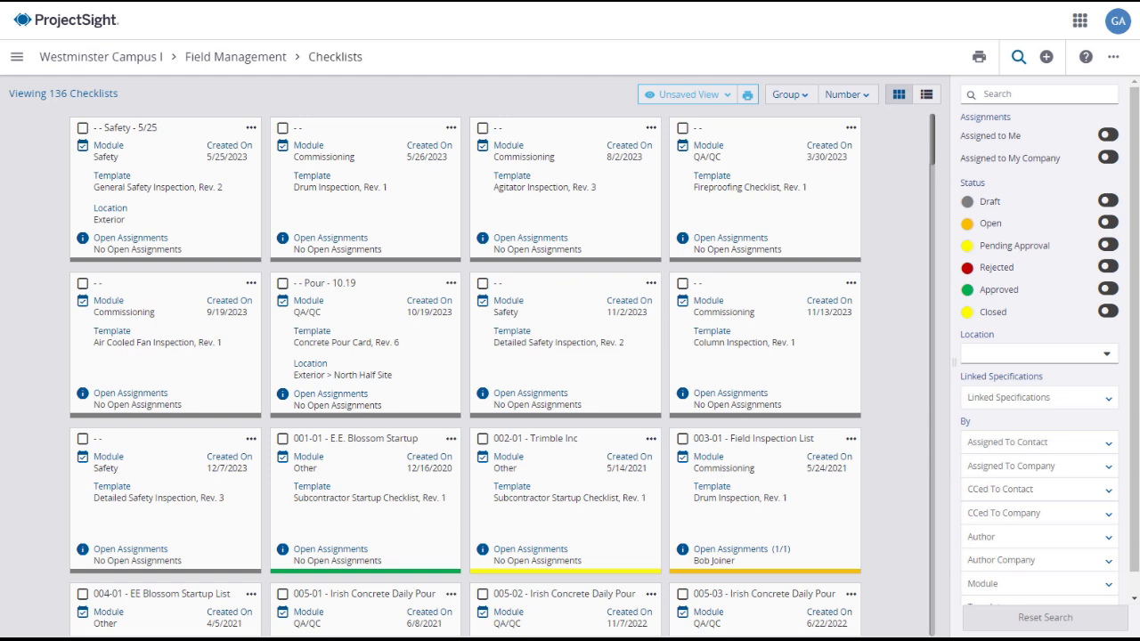
# Create a checklist from the Subcontractor Startup Checklist template and title it "Plumbing Subcontractor Checklist"
pyautogui.click(1047, 58)
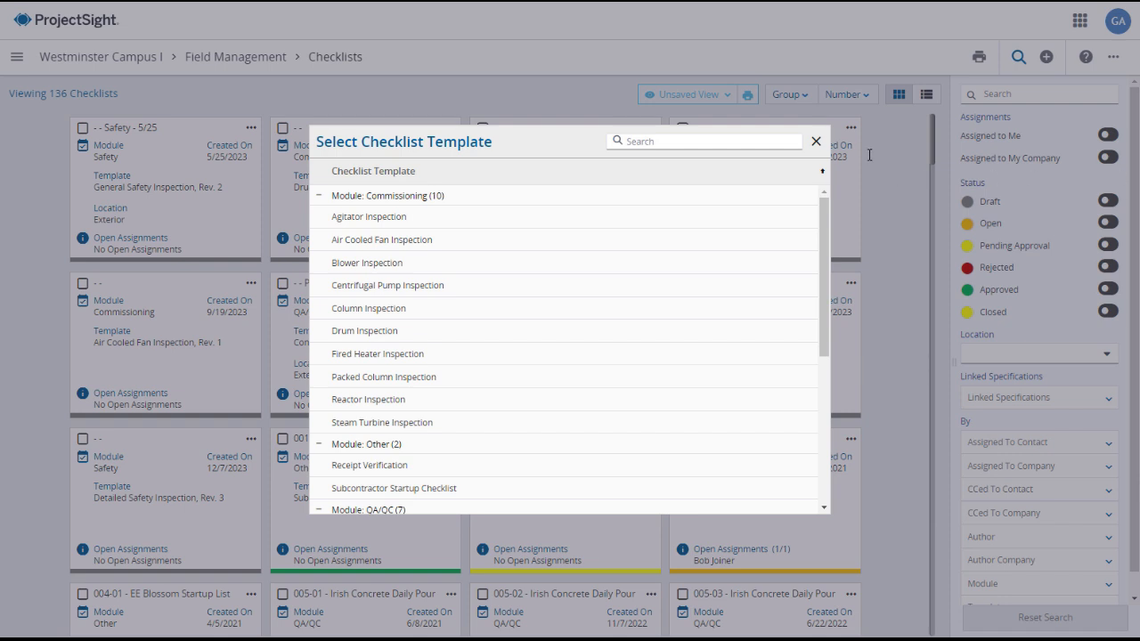
pyautogui.moveTo(822, 215)
pyautogui.mouseDown()
pyautogui.moveTo(822, 351)
pyautogui.moveTo(809, 212)
pyautogui.mouseUp()
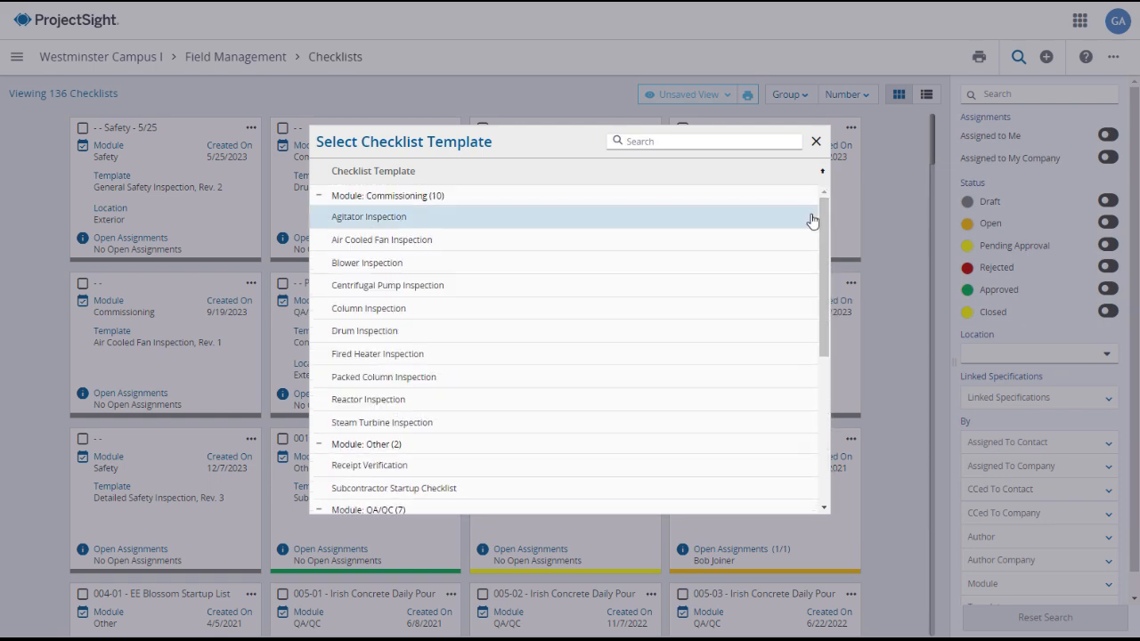
pyautogui.click(633, 492)
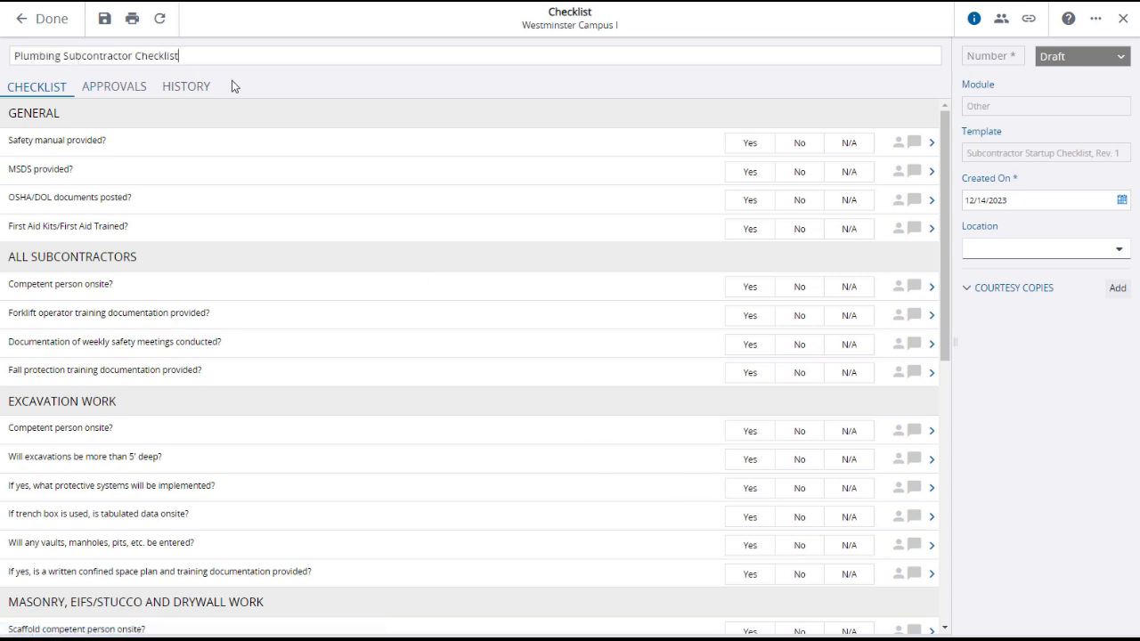
# Answer Yes to all four General questions: safety manual, MSDS, OSHA/DOL documents and First Aid
pyautogui.click(754, 142)
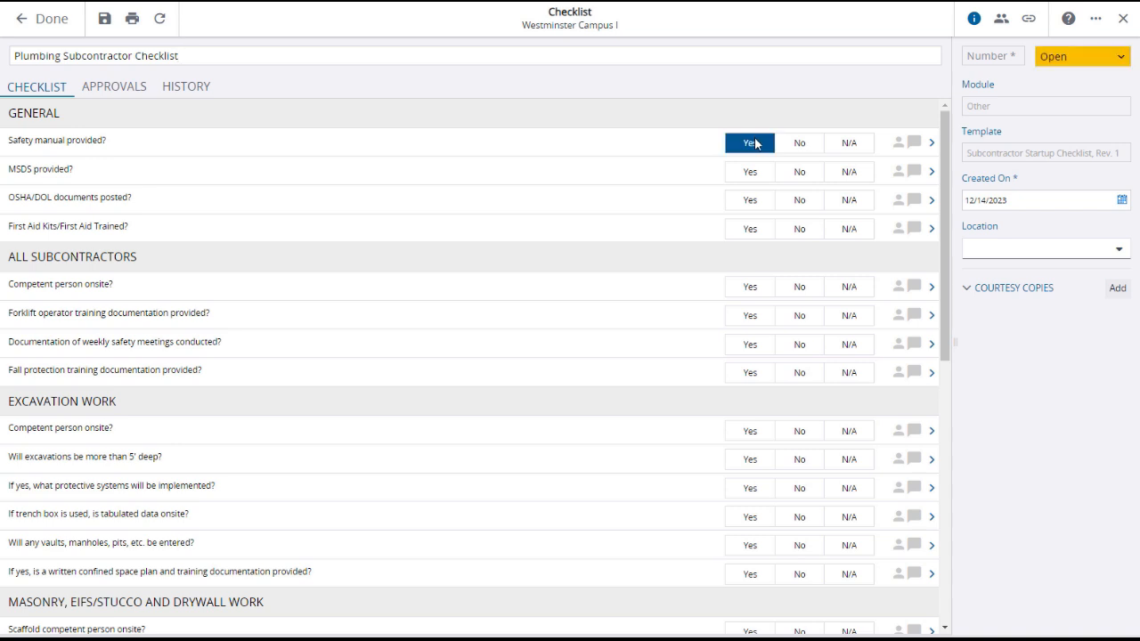
pyautogui.click(751, 175)
pyautogui.click(753, 203)
pyautogui.click(753, 233)
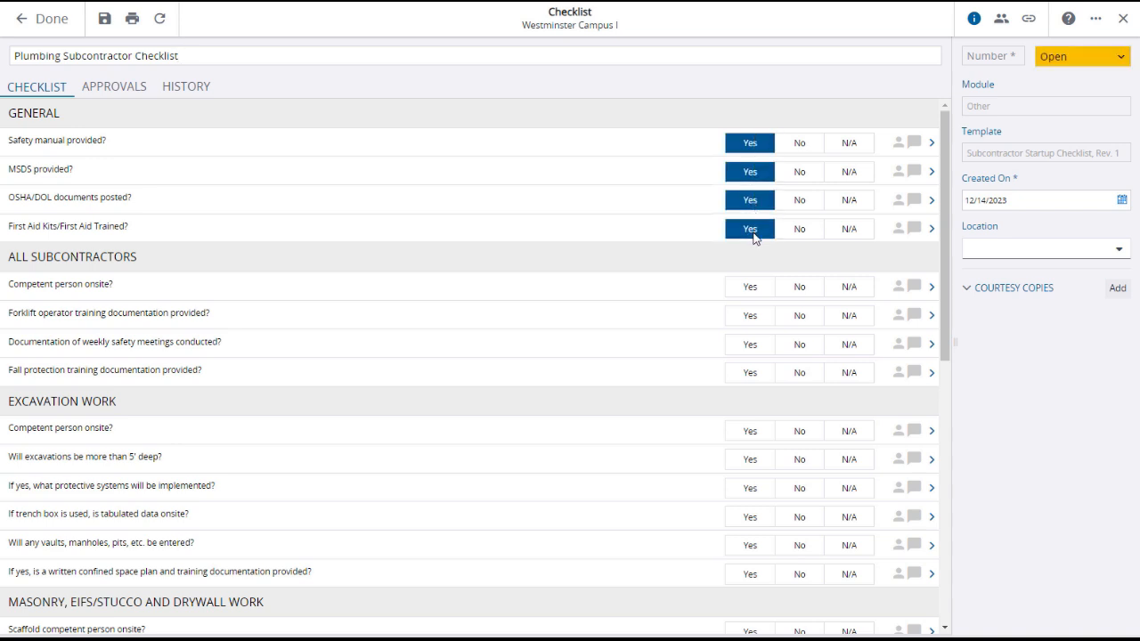
# Answer the four All Subcontractors questions Yes, N/A, No and Yes in order, and mark the Excavation Work questions N/A
pyautogui.click(753, 289)
pyautogui.click(859, 321)
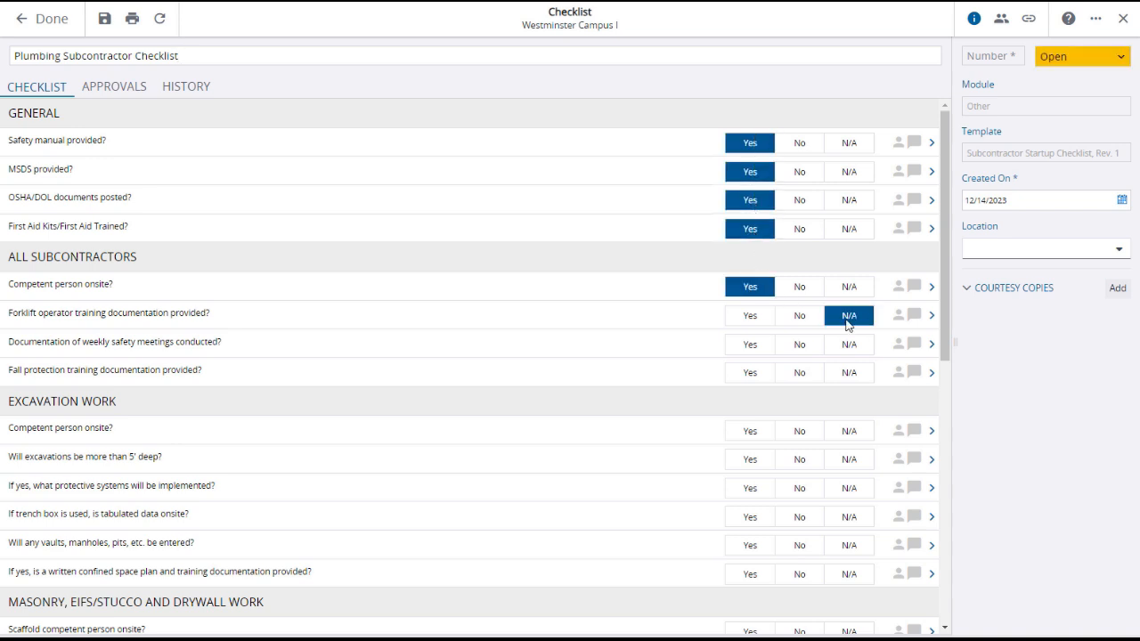
pyautogui.click(801, 347)
pyautogui.click(750, 373)
pyautogui.click(848, 432)
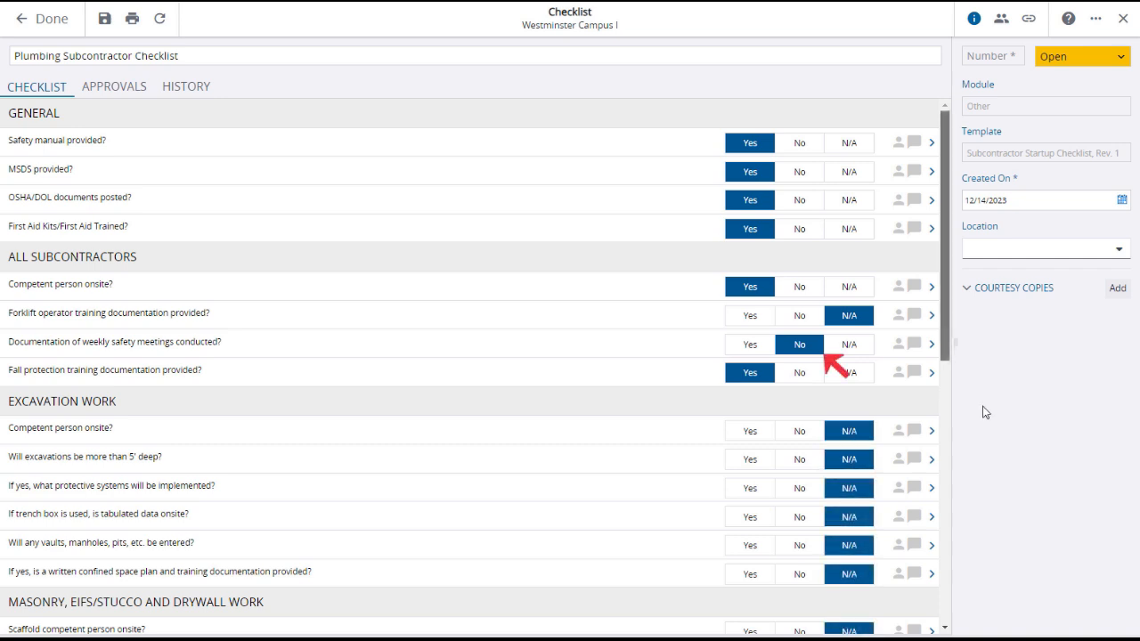
# Post the comment "Please link Safety Meeting Minutes to this Checklist" on the weekly safety meetings documentation item
pyautogui.click(931, 347)
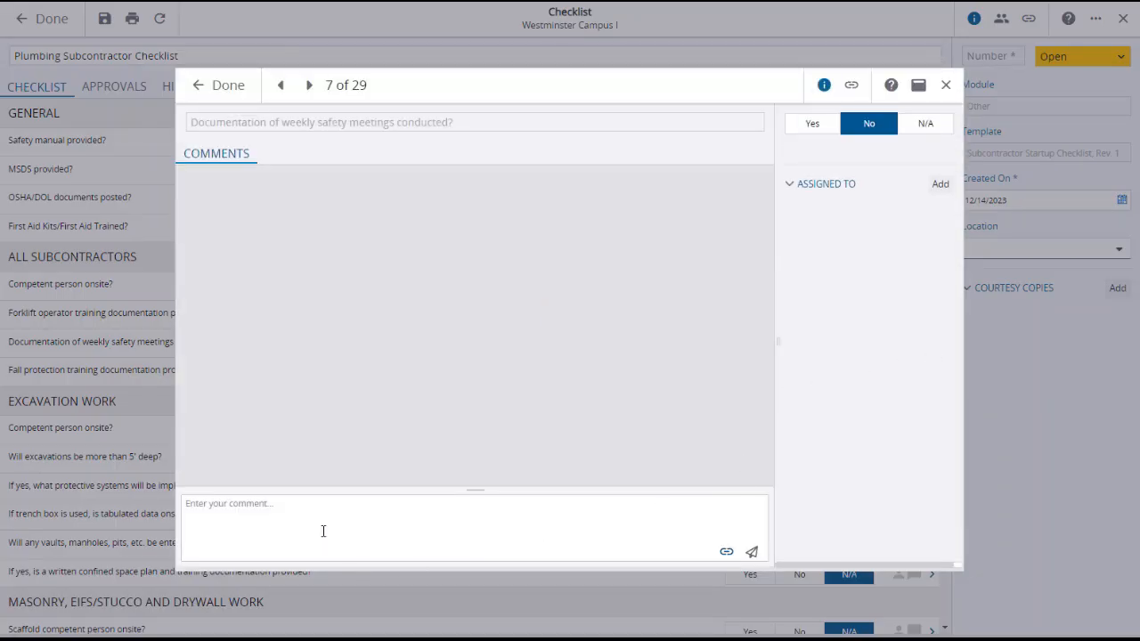
pyautogui.write('Please link Safety Meeting Minutes to this Checklist')
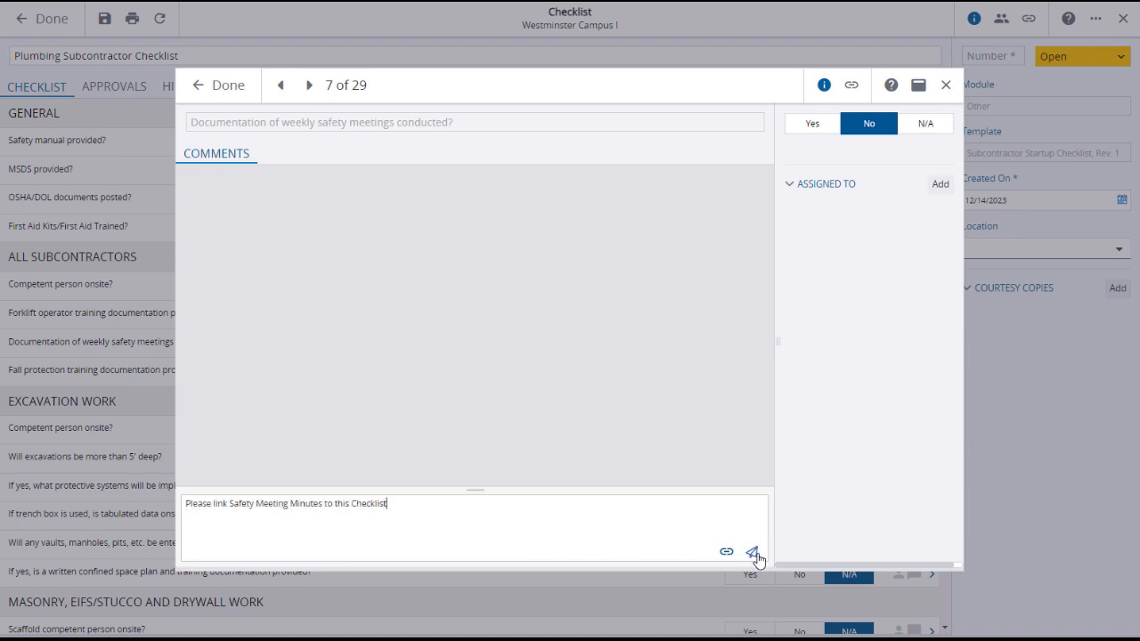
pyautogui.click(752, 554)
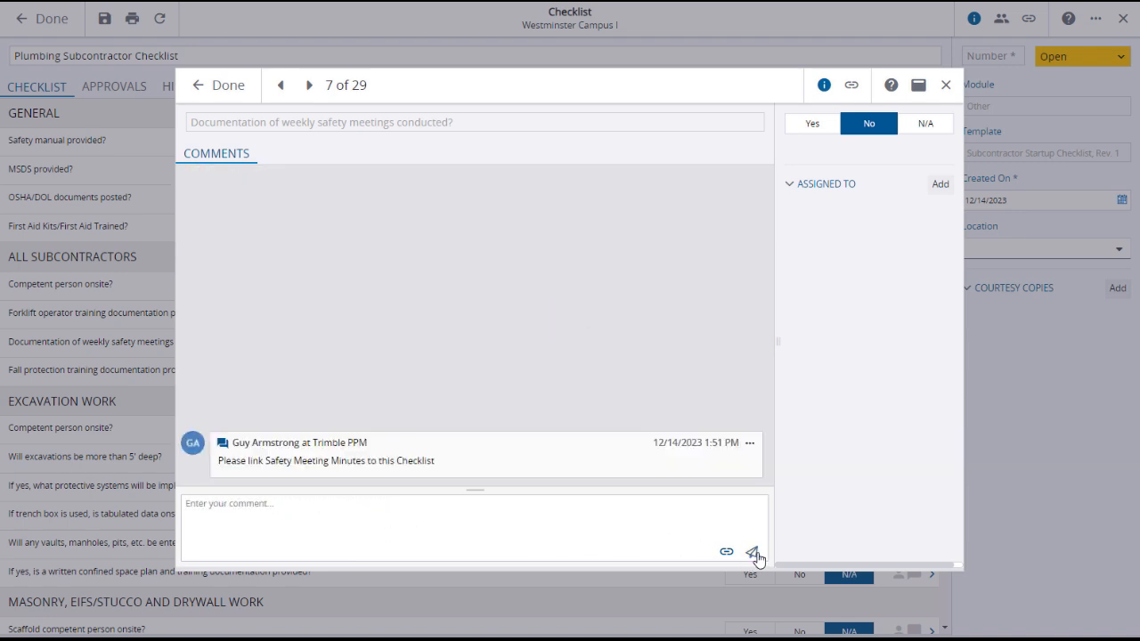
# Assign the weekly safety meetings item to the Lakewood Company contact with due date 12/21/2023, then close the item
pyautogui.click(935, 191)
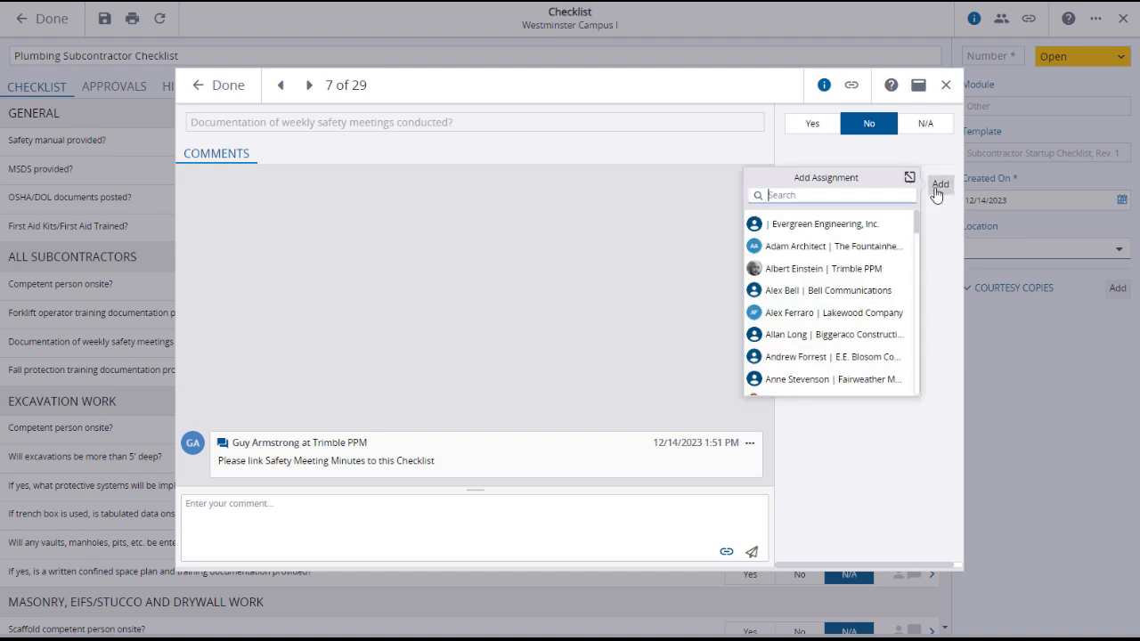
pyautogui.click(820, 312)
pyautogui.click(881, 222)
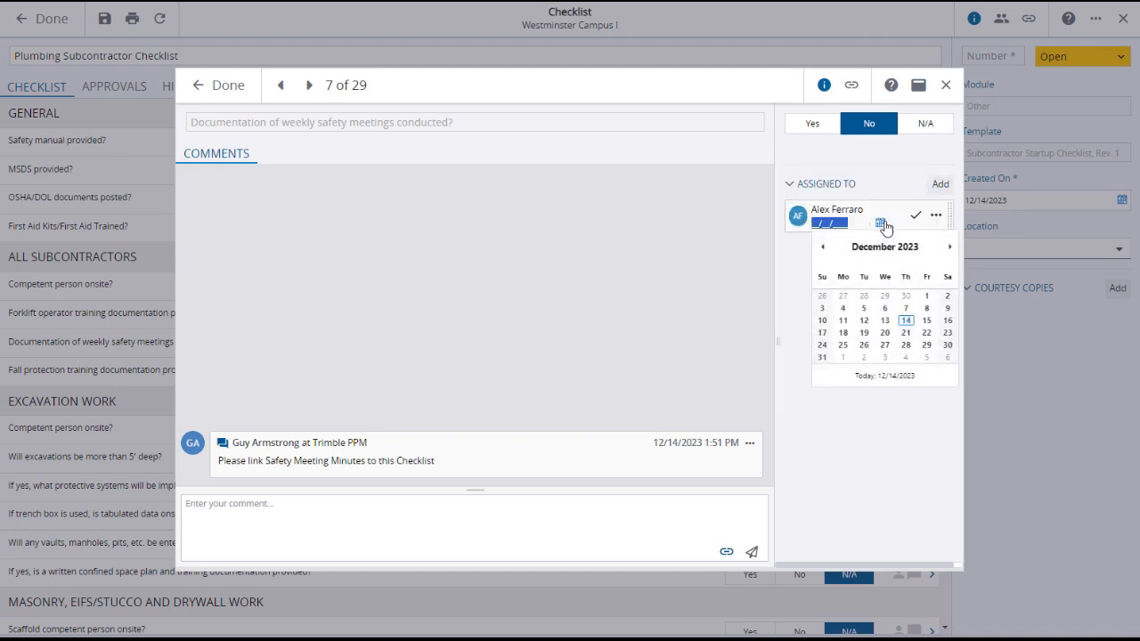
pyautogui.click(905, 335)
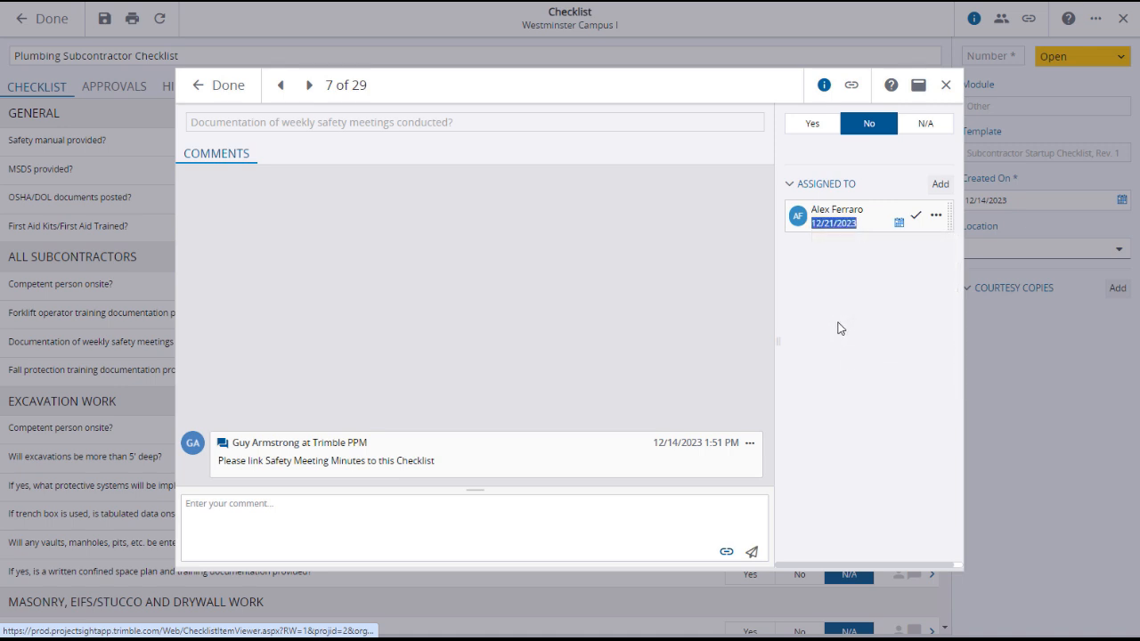
pyautogui.click(235, 95)
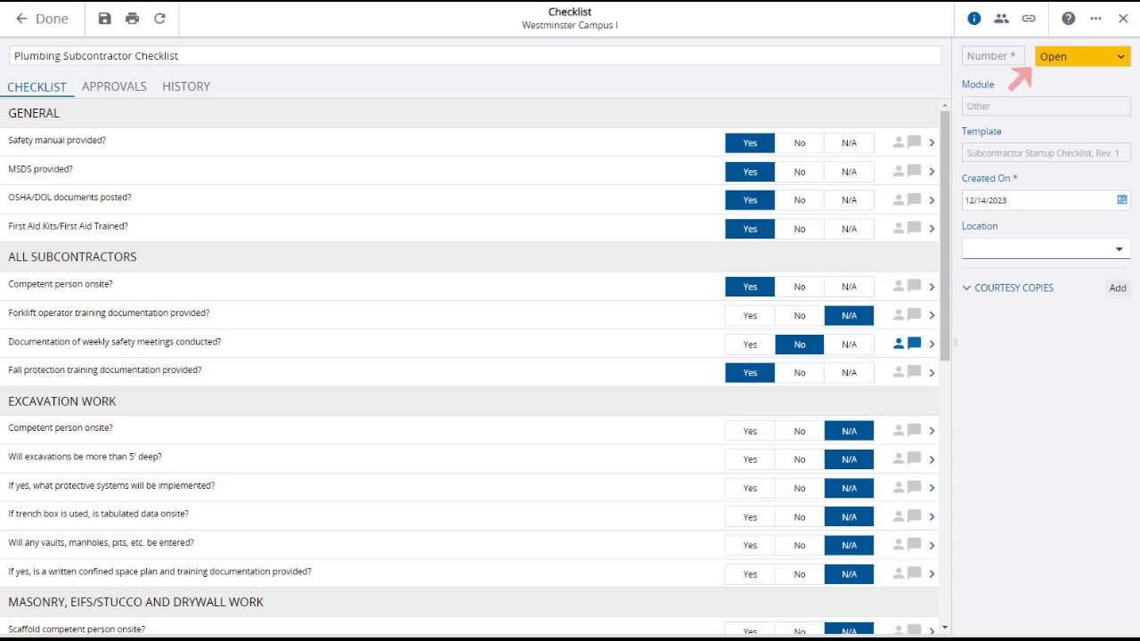
# Check the new checklist's status choices, leaving it Open, then save and close the checklist
pyautogui.click(1121, 59)
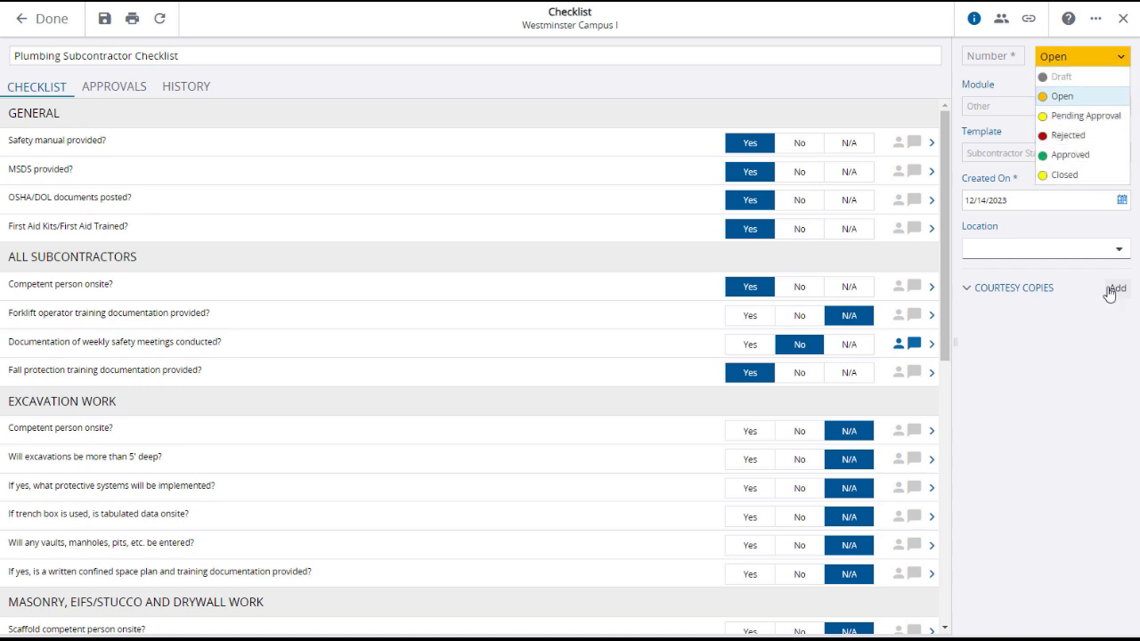
pyautogui.click(1080, 315)
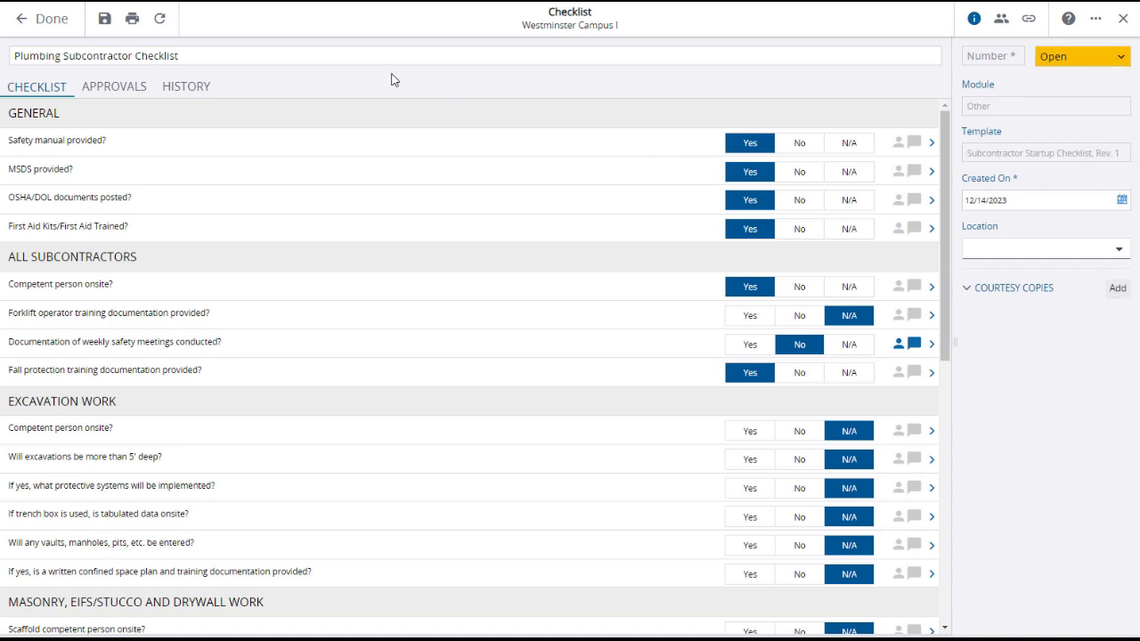
pyautogui.click(106, 19)
pyautogui.click(51, 24)
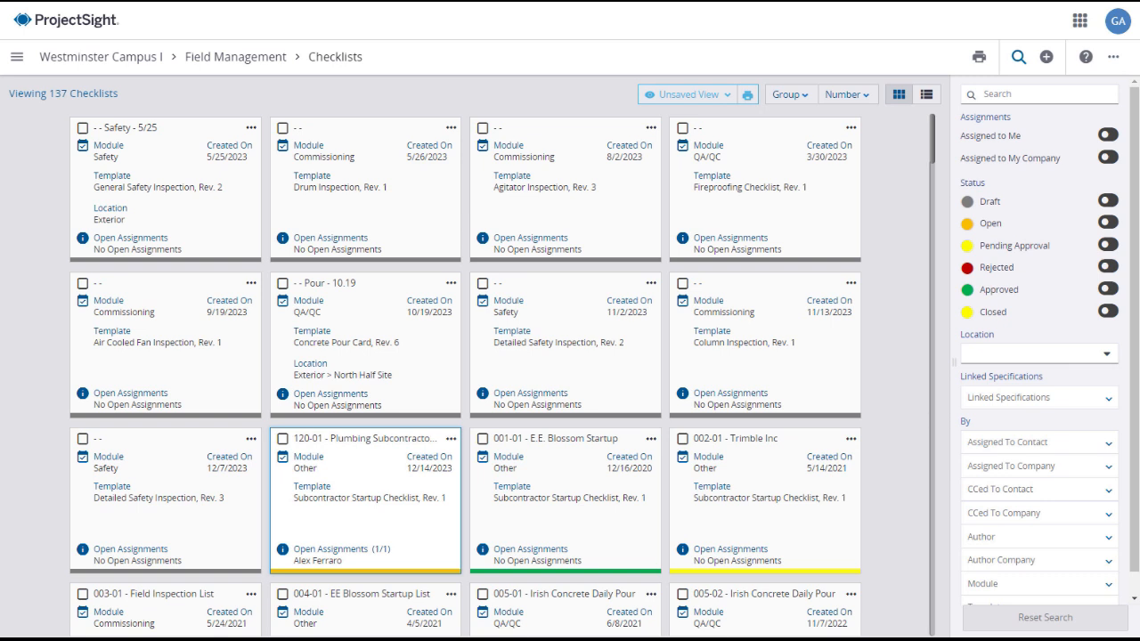
# Group the checklists by Template and expand the Subcontractor Startup Checklist group
pyautogui.click(800, 96)
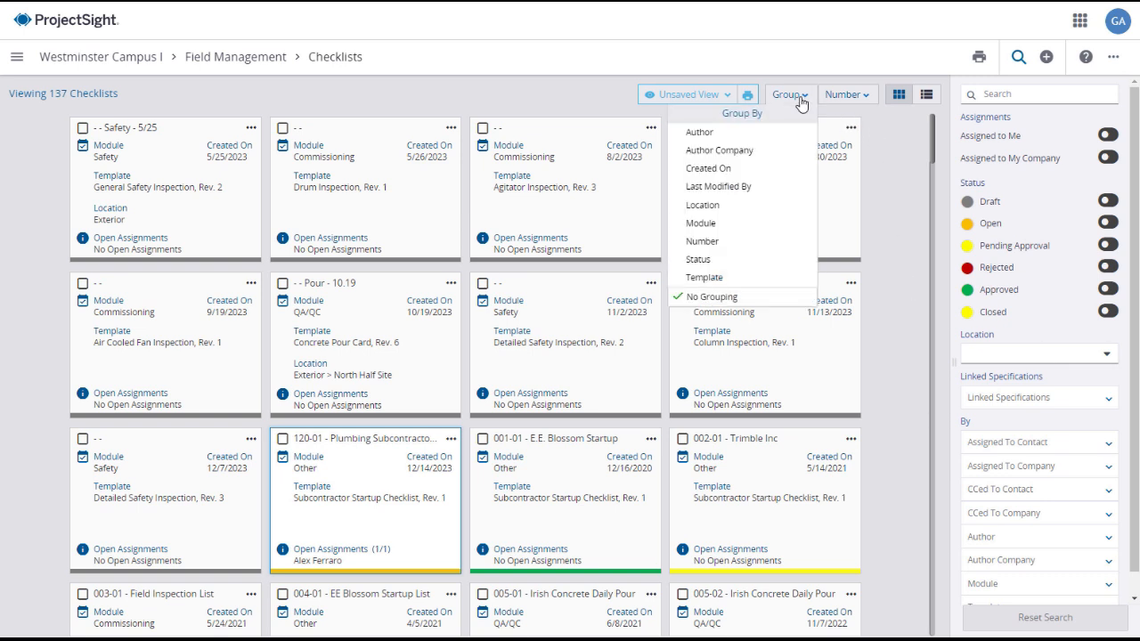
pyautogui.click(773, 279)
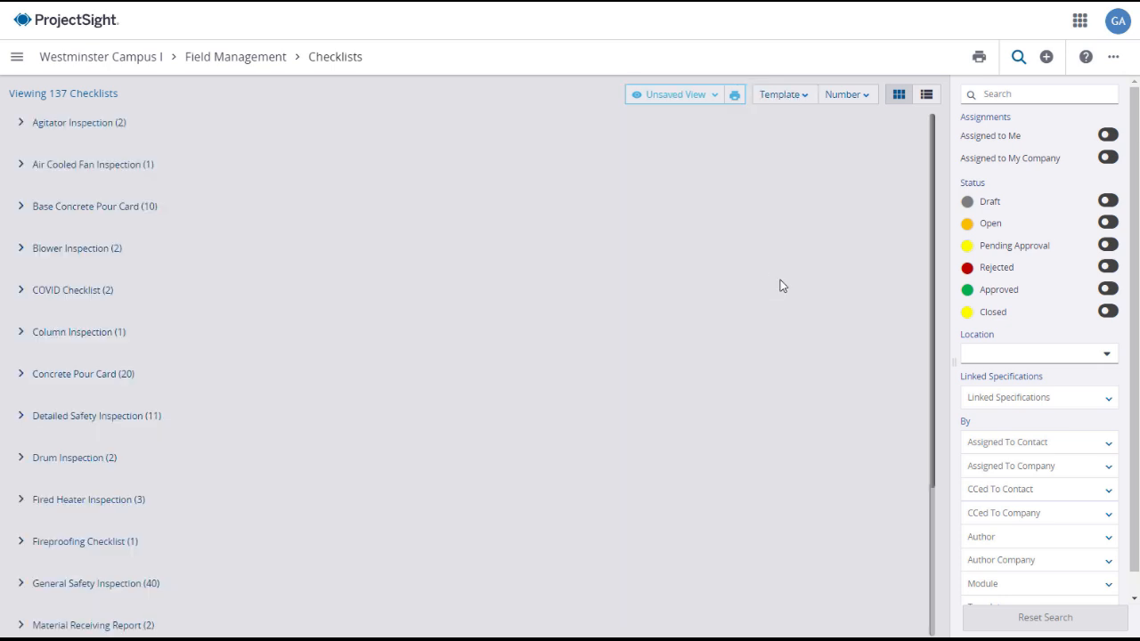
pyautogui.moveTo(931, 255); pyautogui.dragTo(934, 418)
pyautogui.click(25, 552)
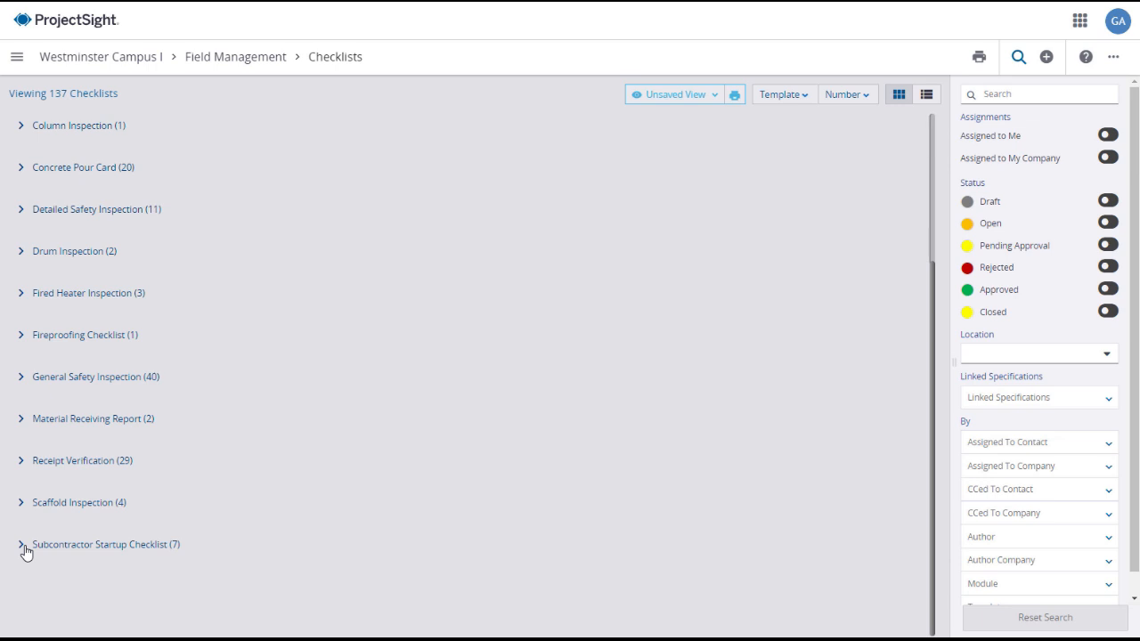
# Review the actions available for the 120-01 Plumbing Subcontractor Checklist in the Subcontractor Startup Checklist group
pyautogui.scroll(-4, 329, 503)
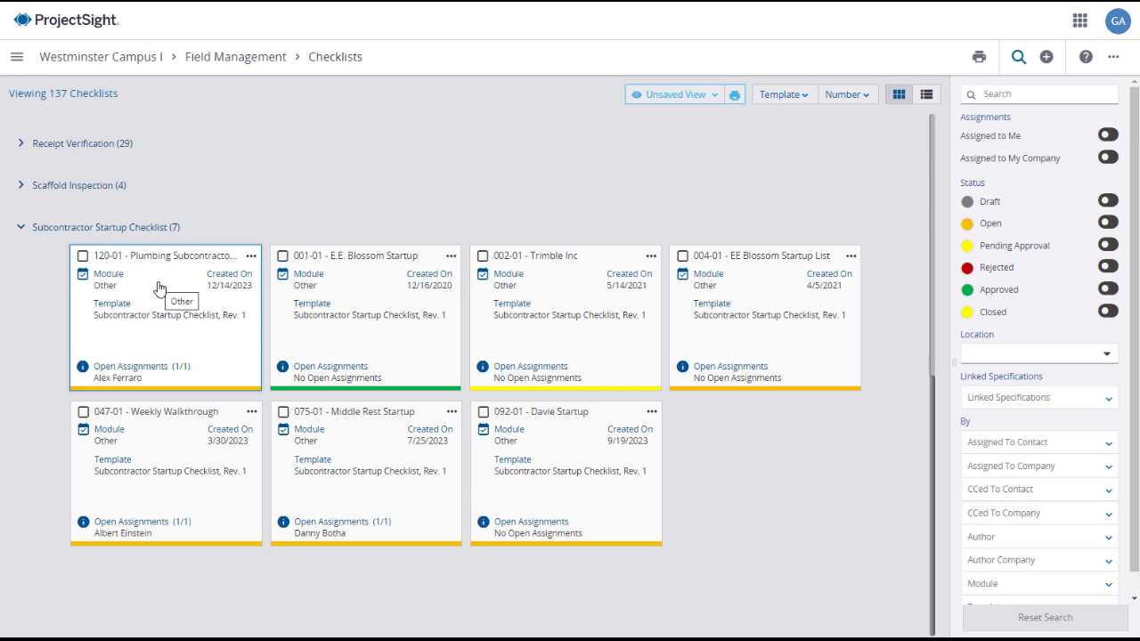
pyautogui.click(251, 256)
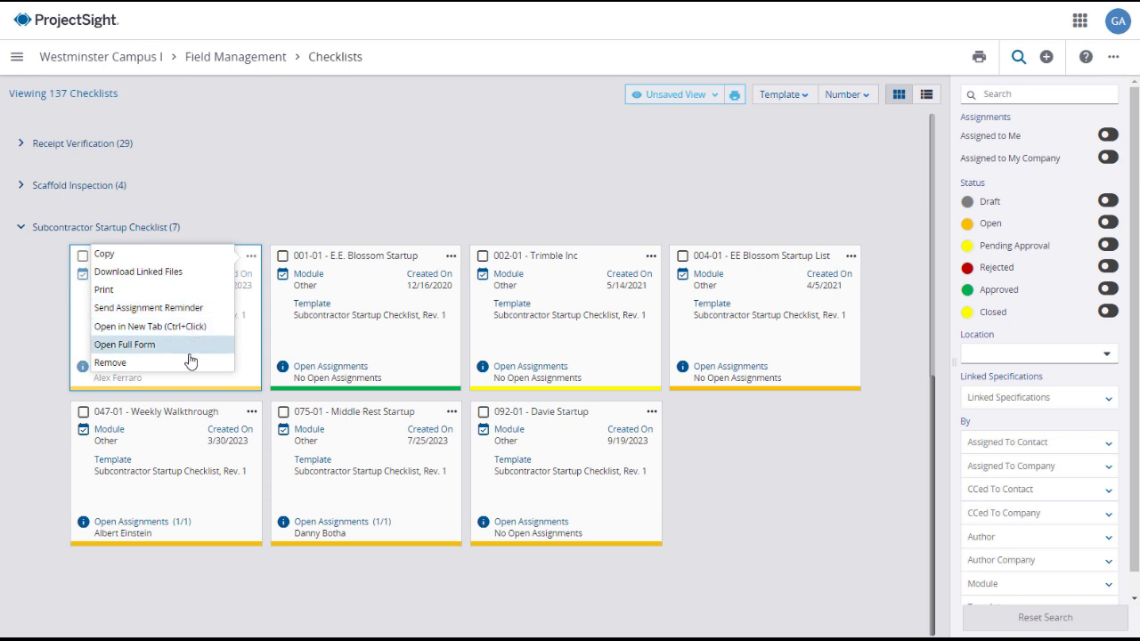
pyautogui.click(273, 202)
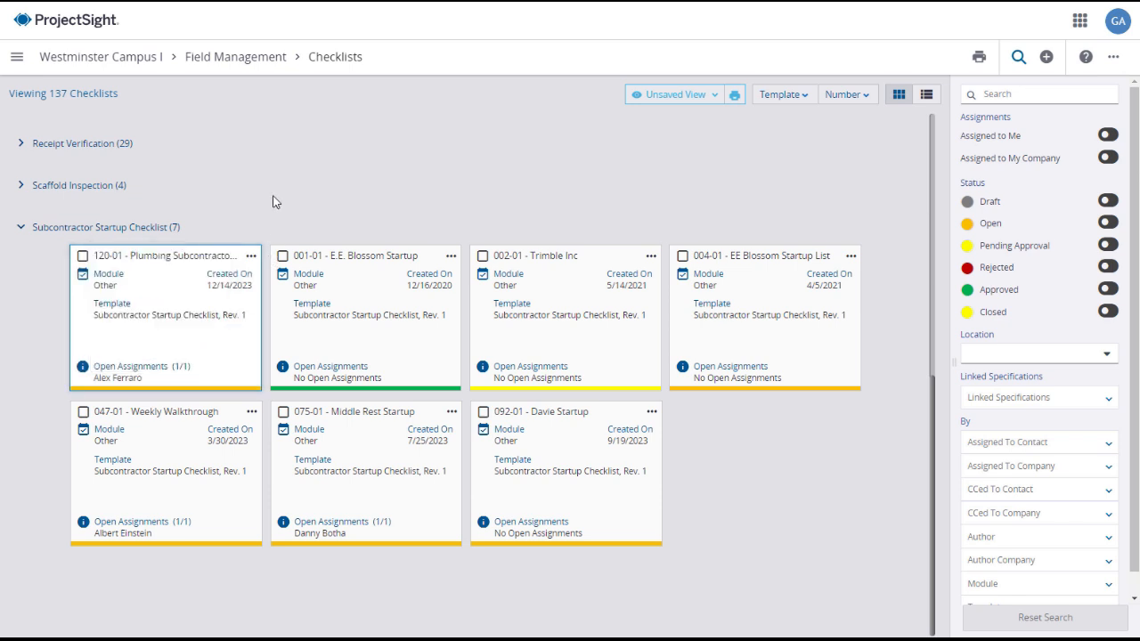
# Collapse the Subcontractor Startup Checklist group and set the checklists to No Grouping
pyautogui.click(21, 227)
pyautogui.click(798, 96)
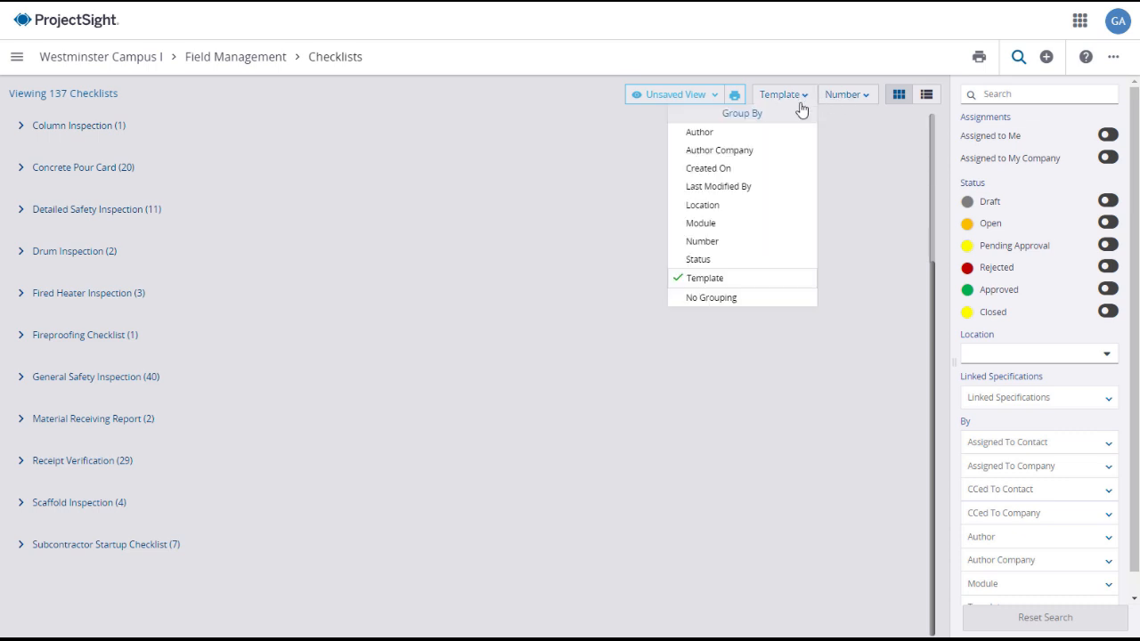
pyautogui.click(720, 300)
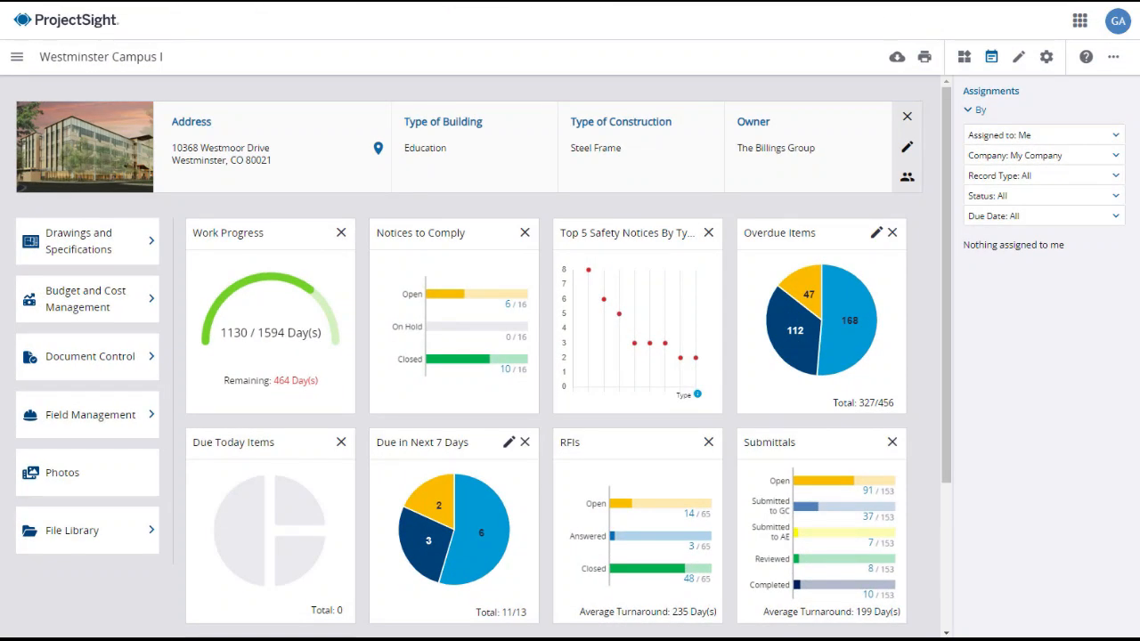
# Start a new action item under Document Control with the subject "Complete Subcontract Checklist" and type Schedule Task
pyautogui.click(152, 358)
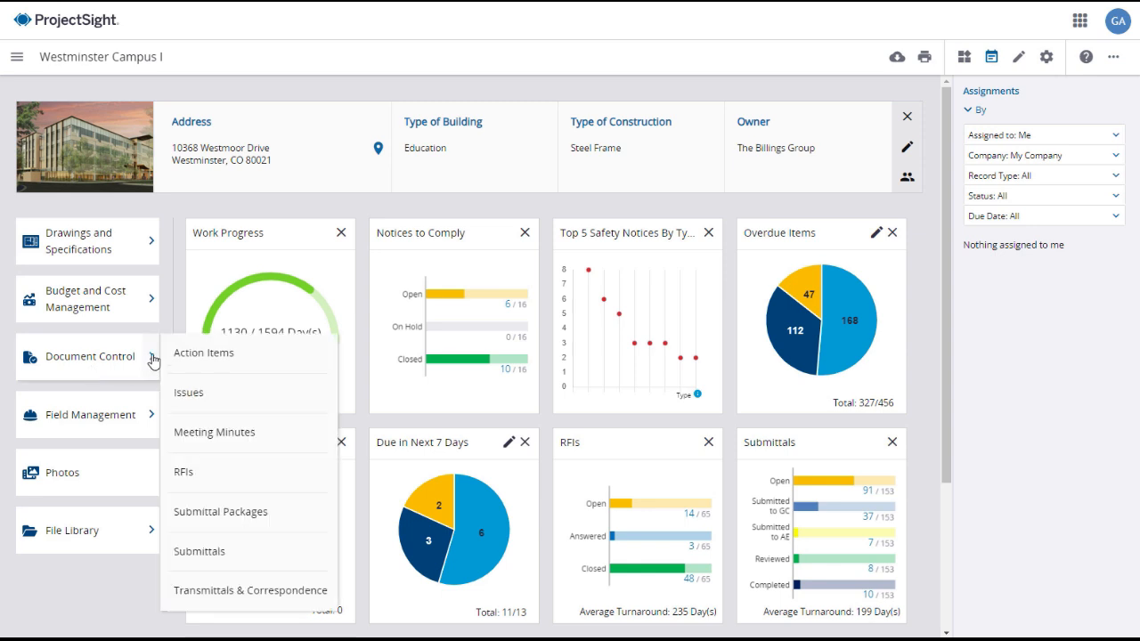
pyautogui.click(222, 361)
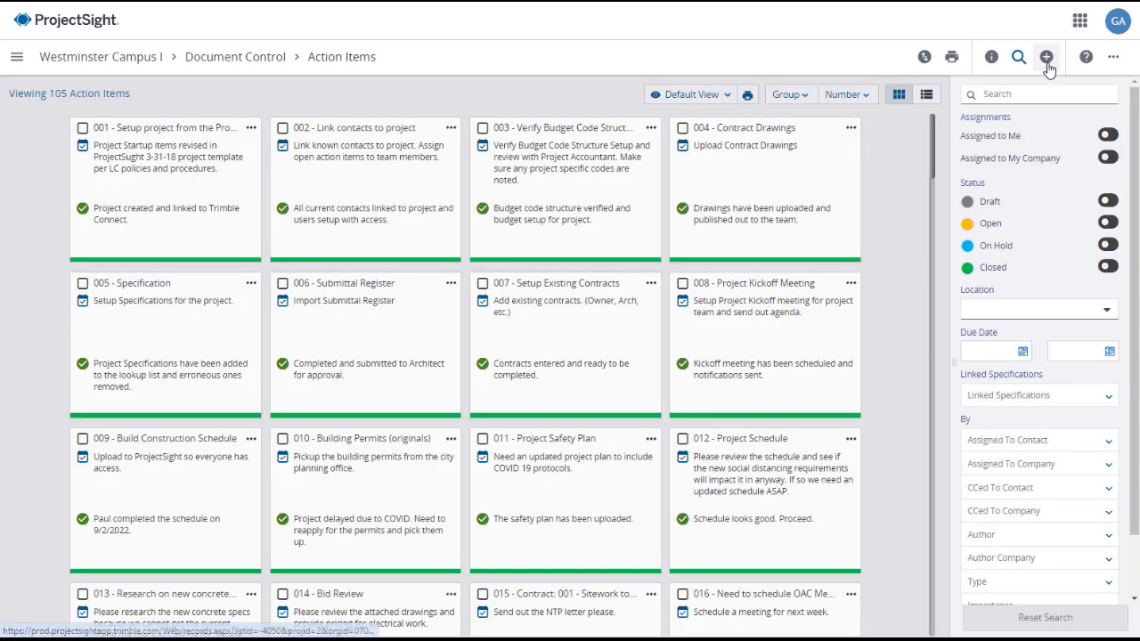
pyautogui.click(1046, 59)
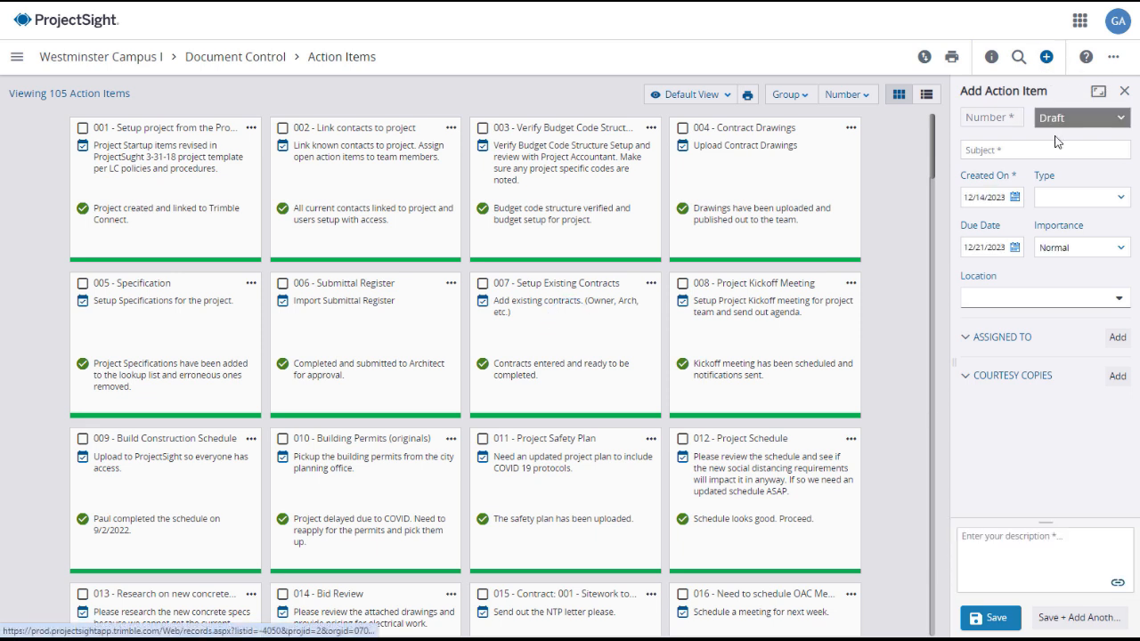
pyautogui.write('Complete Subcontract Checklist')
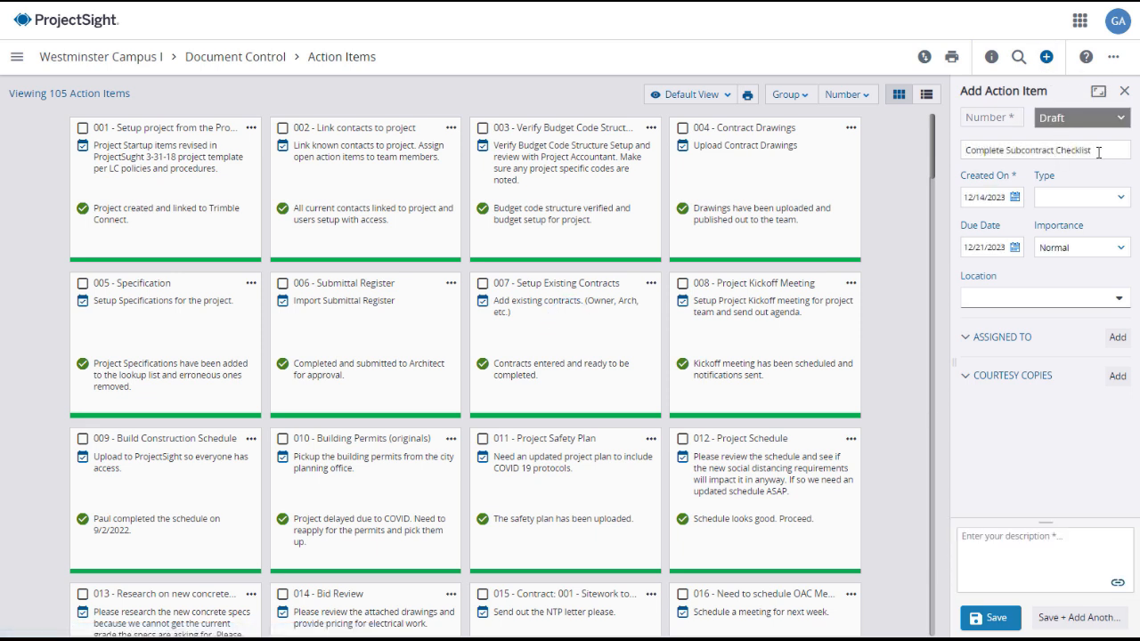
pyautogui.click(1121, 201)
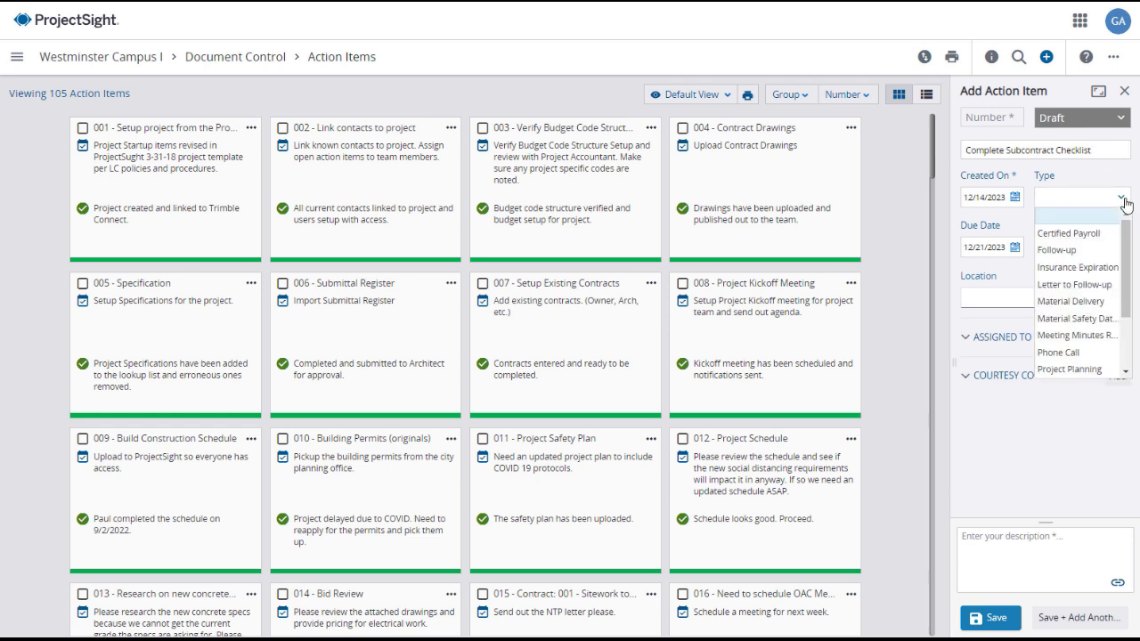
pyautogui.scroll(-3, 1104, 308)
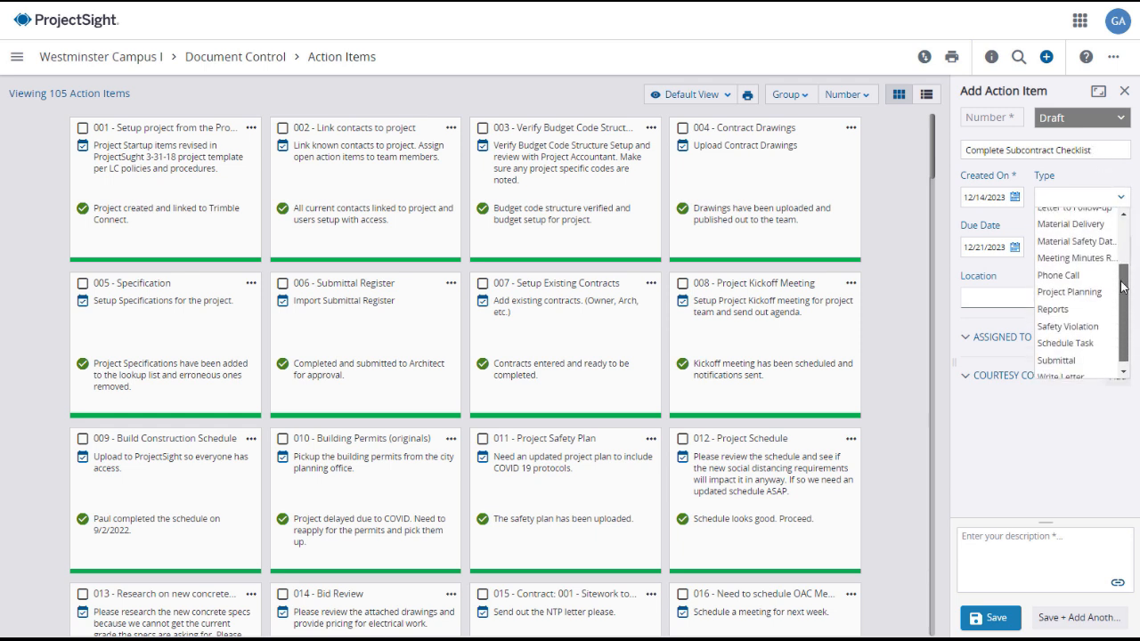
pyautogui.click(1076, 336)
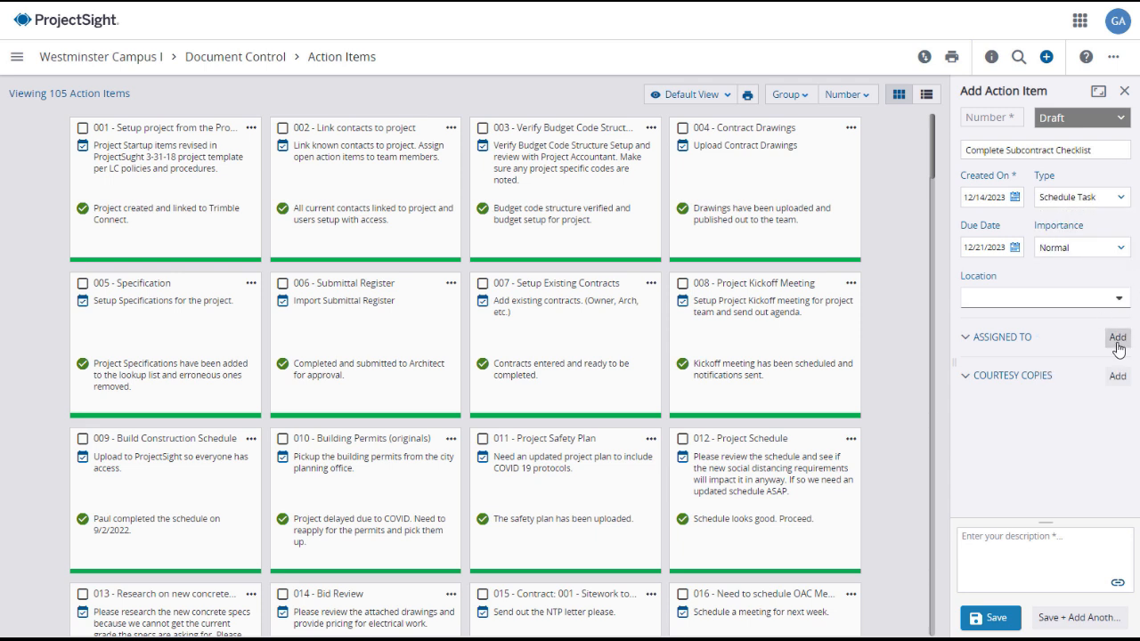
# Assign the action item to the contact whose company shares the contact's own name, with due date 12/21/2023
pyautogui.click(1117, 338)
pyautogui.scroll(-2, 1050, 351)
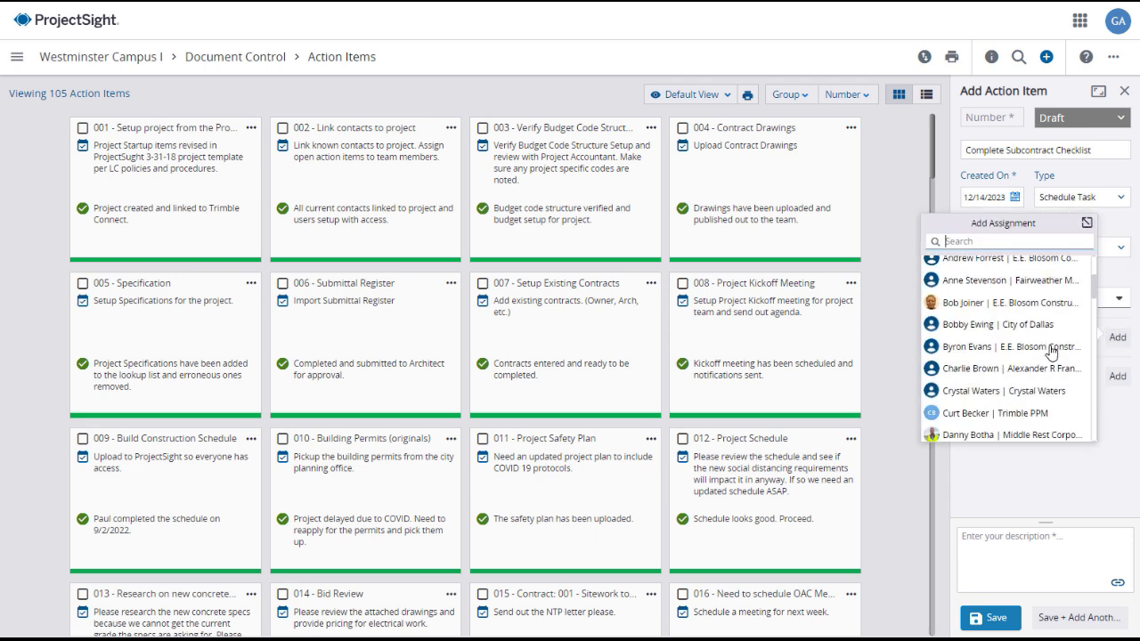
pyautogui.click(995, 391)
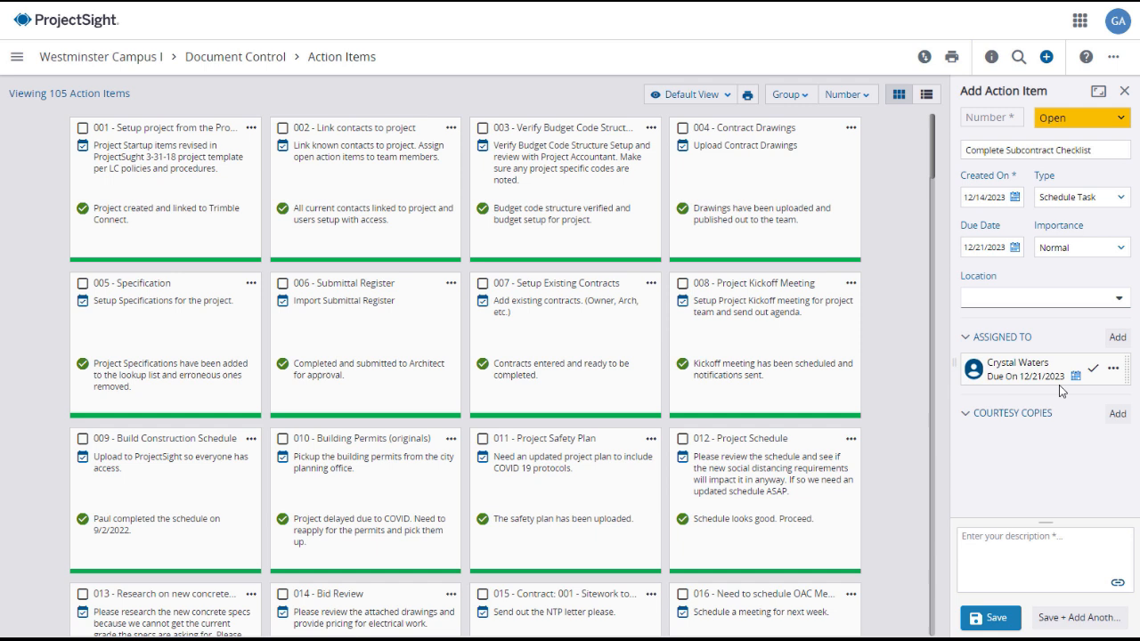
pyautogui.click(1076, 375)
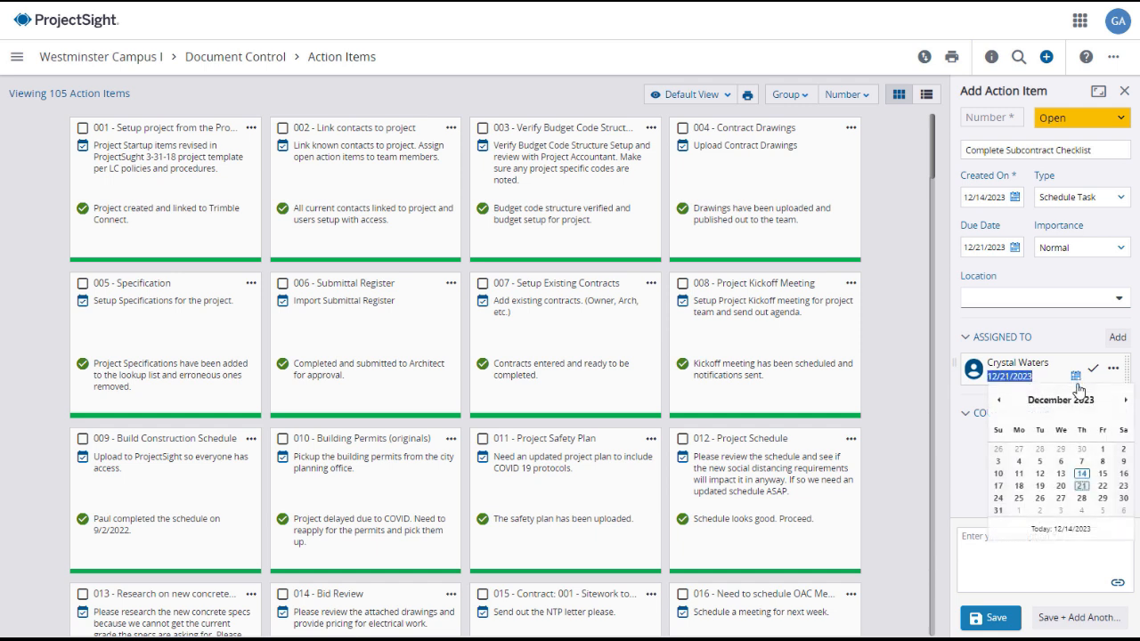
pyautogui.click(1081, 486)
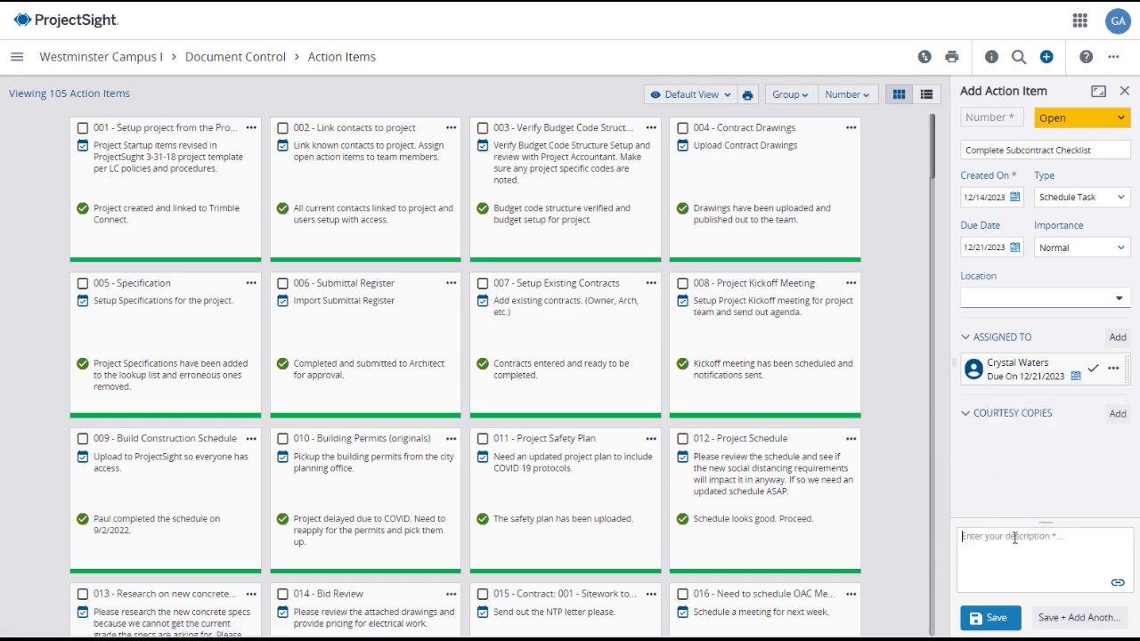
# Enter the description "Please Complete Attached Checklist" with a link to the 120-01 Plumbing Subcontractor Checklist record, and save the action item
pyautogui.write('Please Complete Attached Checklist')
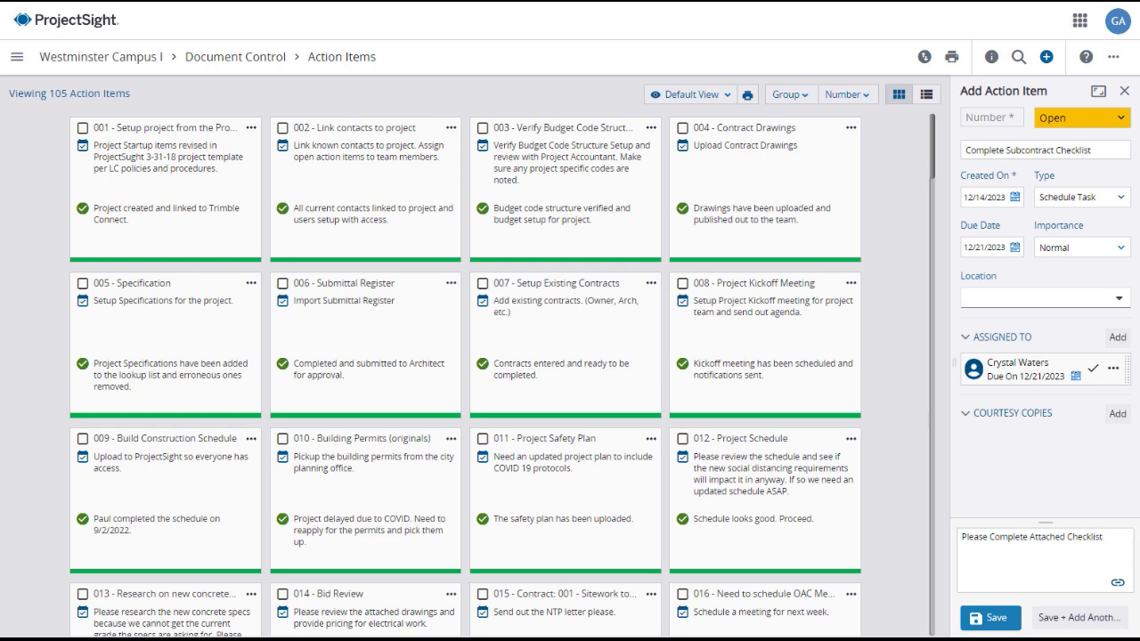
pyautogui.click(1118, 582)
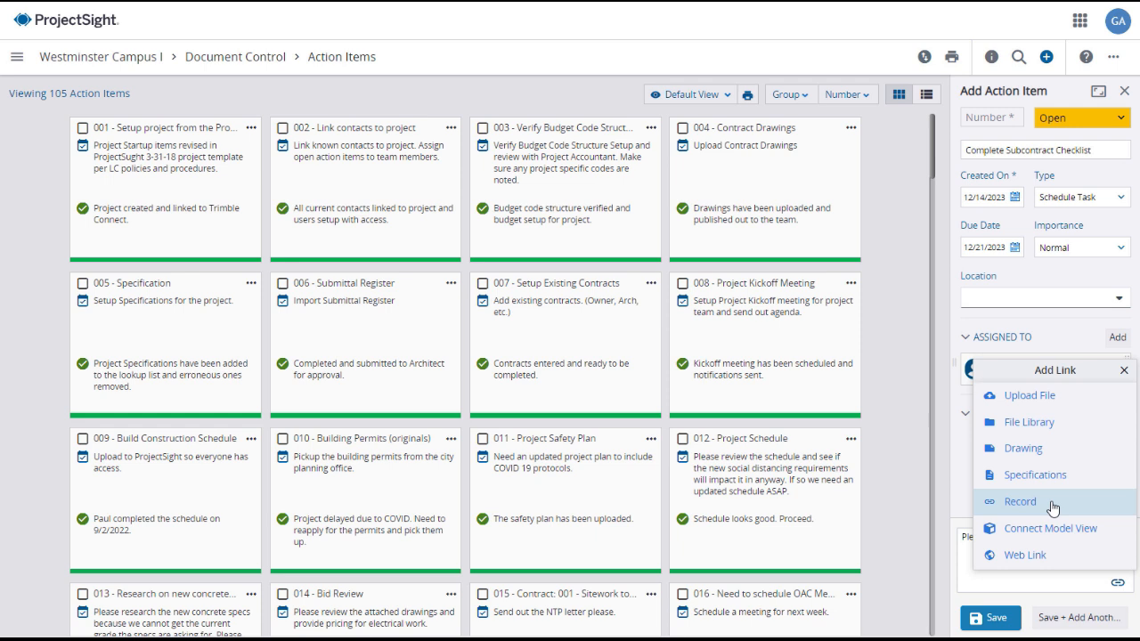
pyautogui.click(1020, 503)
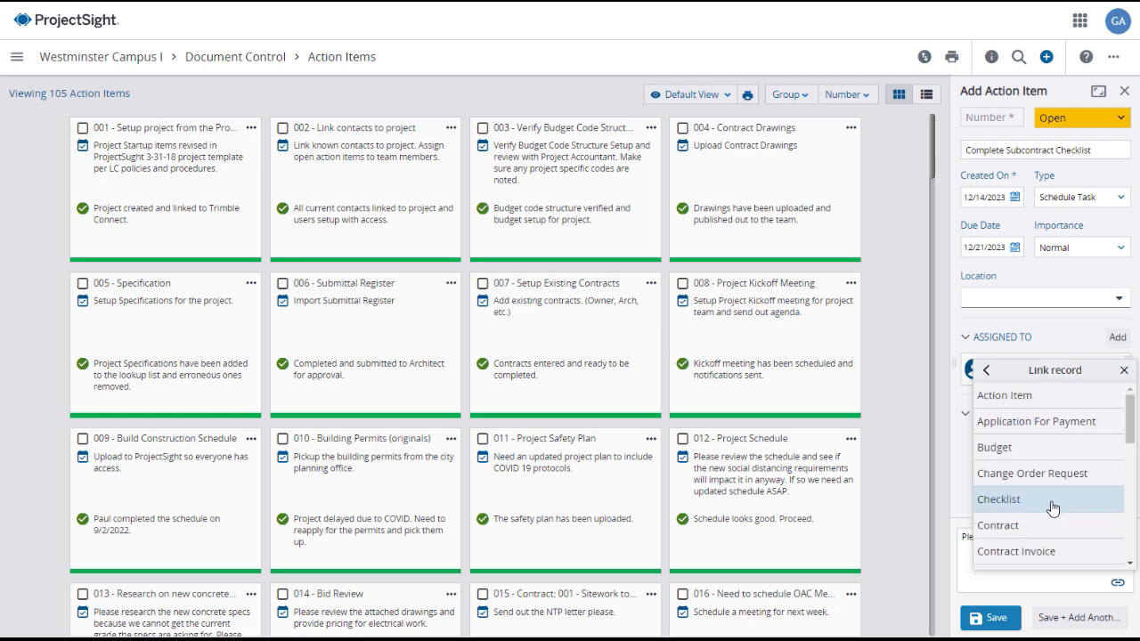
pyautogui.click(1054, 508)
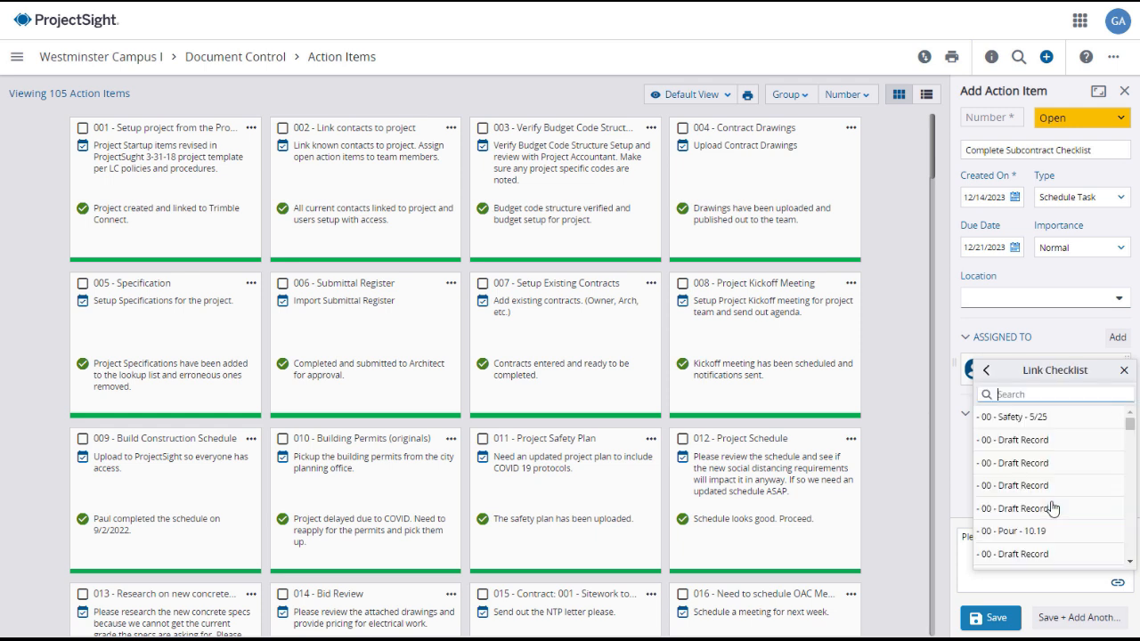
pyautogui.moveTo(1133, 432); pyautogui.dragTo(1127, 557)
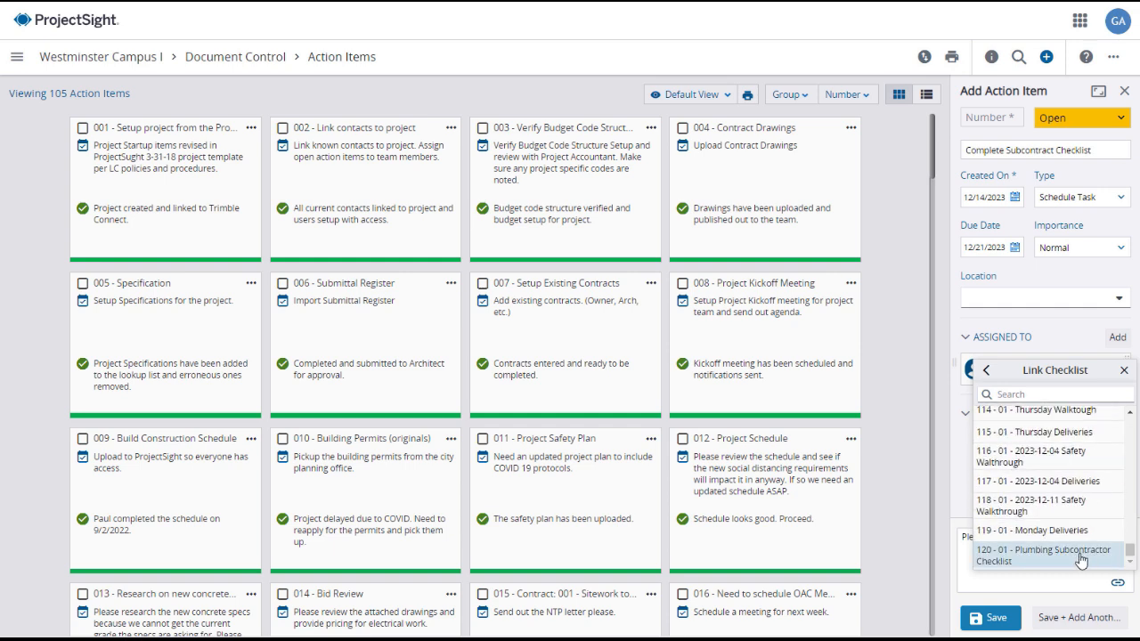
pyautogui.click(1047, 561)
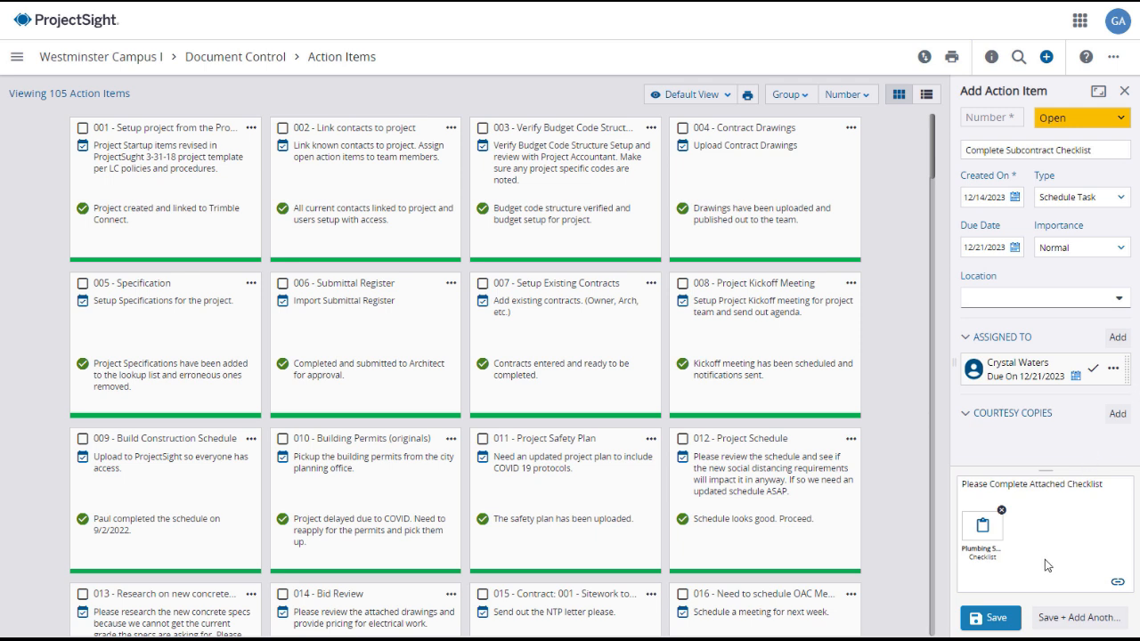
pyautogui.click(1008, 621)
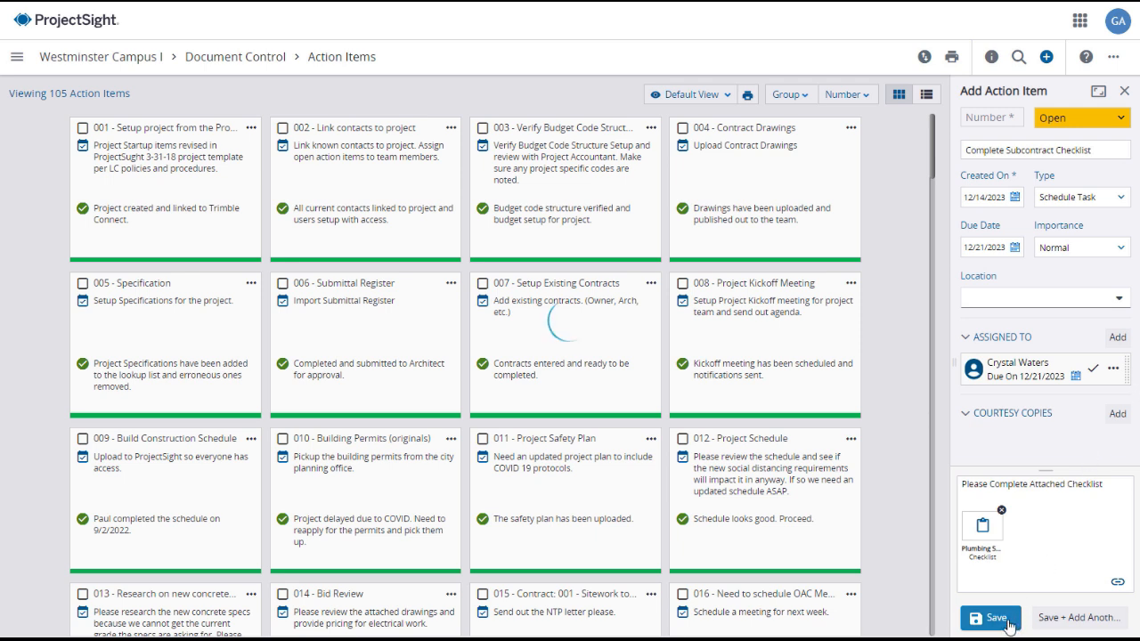